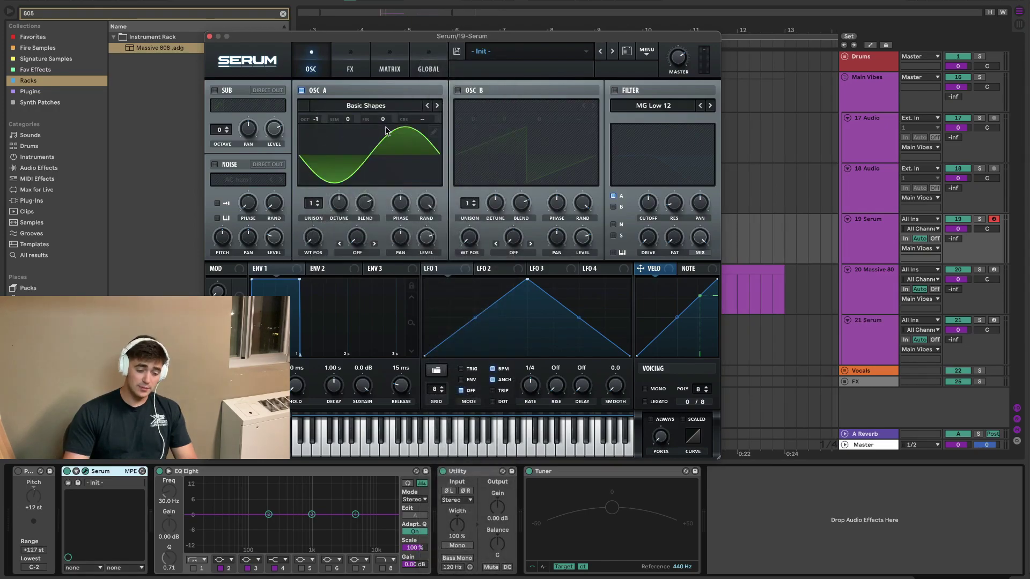
# Set oscillator A to a saw wave with 3 unison voices and switch the filter to the Formant-I type
pyautogui.moveTo(317, 217); pyautogui.dragTo(368, 186)
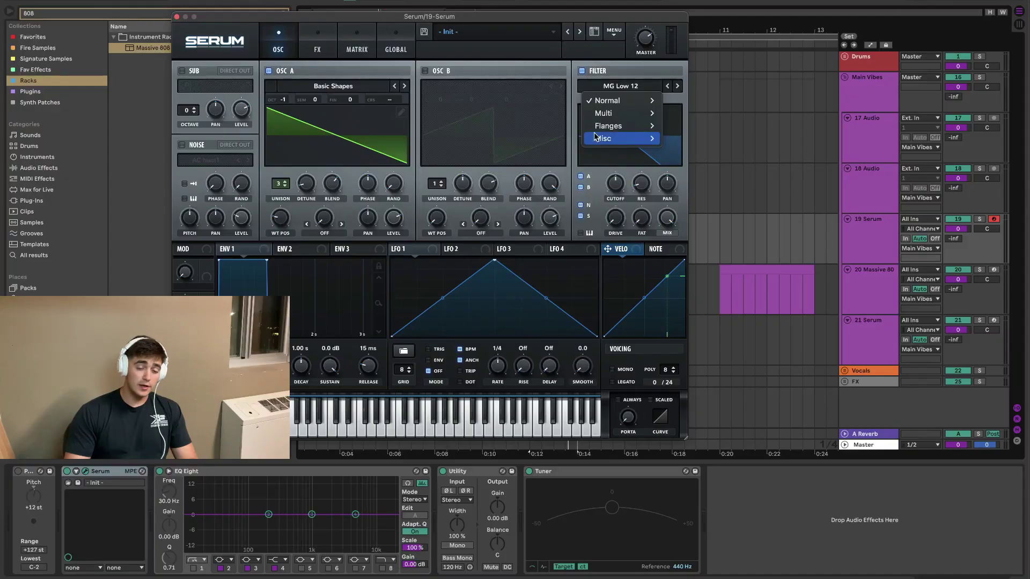
pyautogui.moveTo(629, 147)
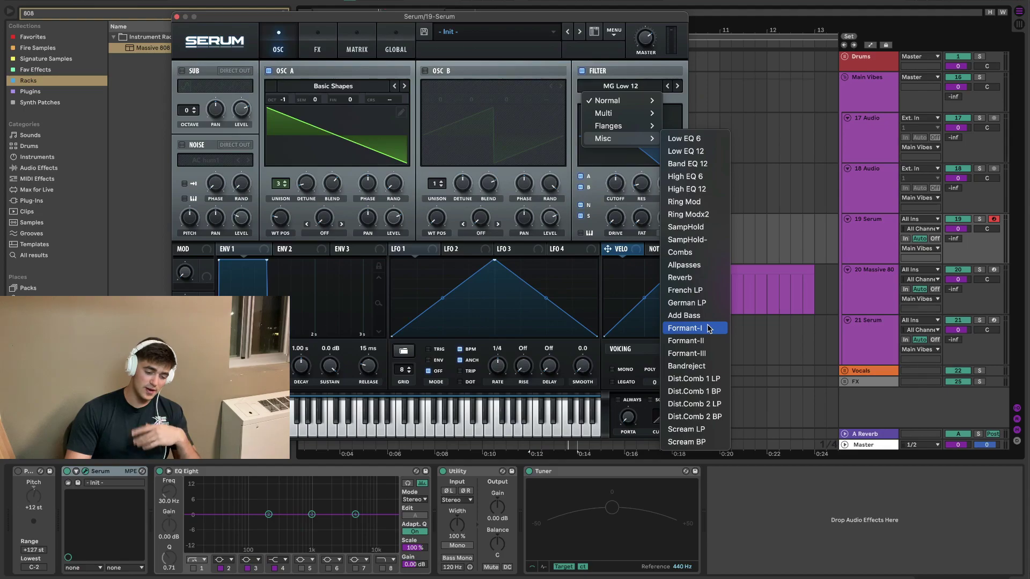
pyautogui.click(709, 329)
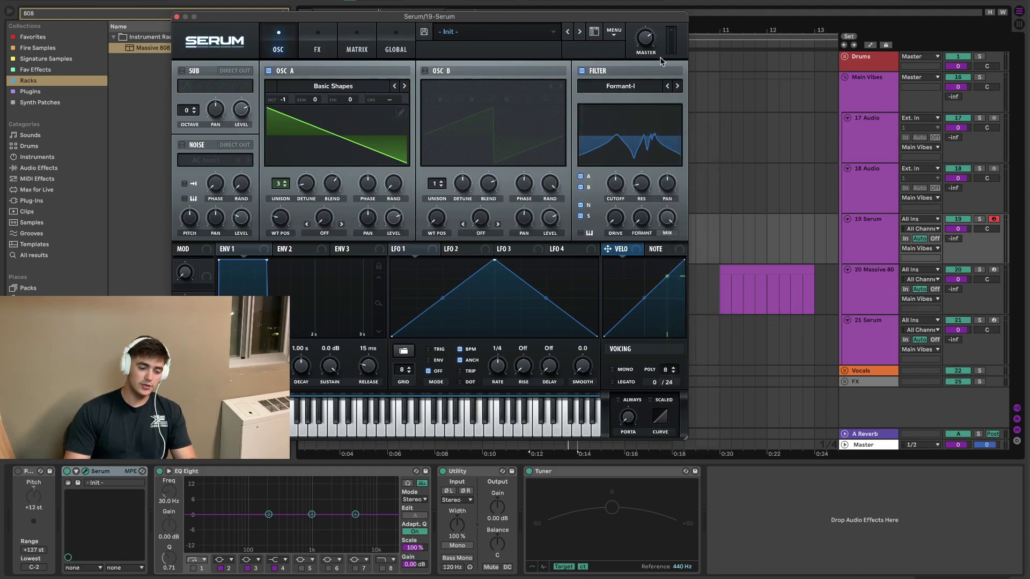
# Adjust the Formant-I filter's cutoff while the clip plays and turn the filter off
pyautogui.press('space')
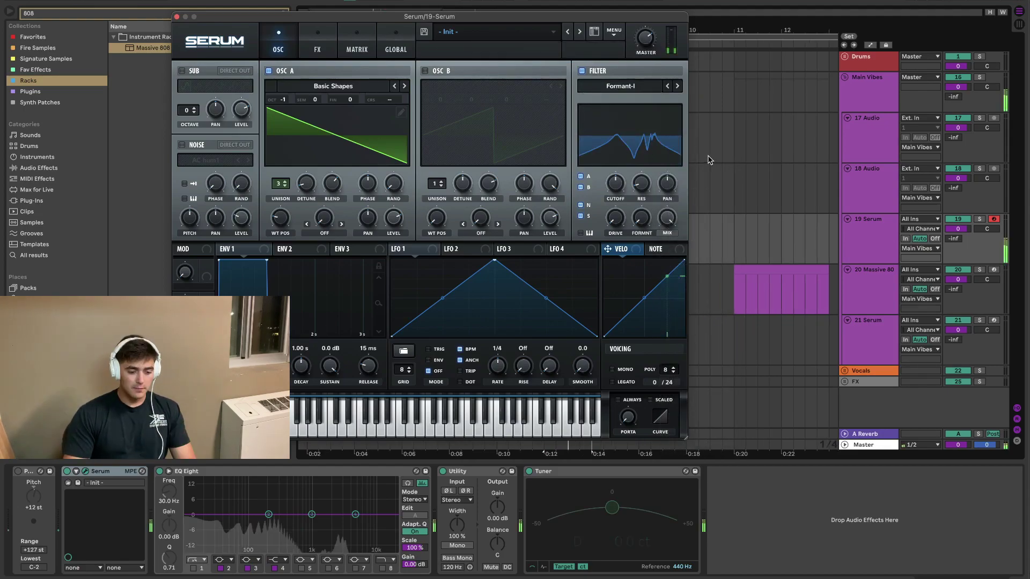
pyautogui.moveTo(615, 183); pyautogui.dragTo(643, 153)
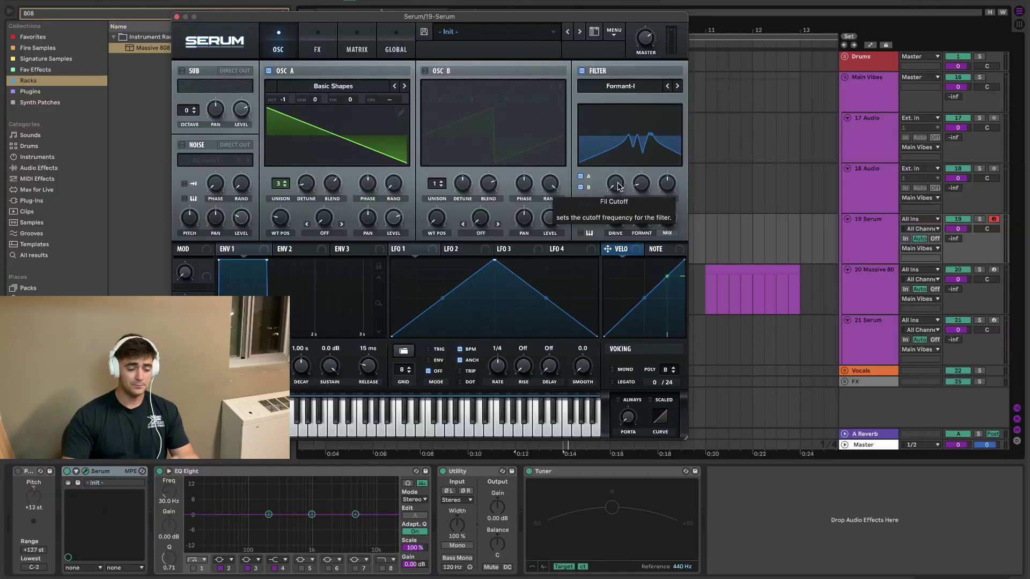
pyautogui.click(317, 46)
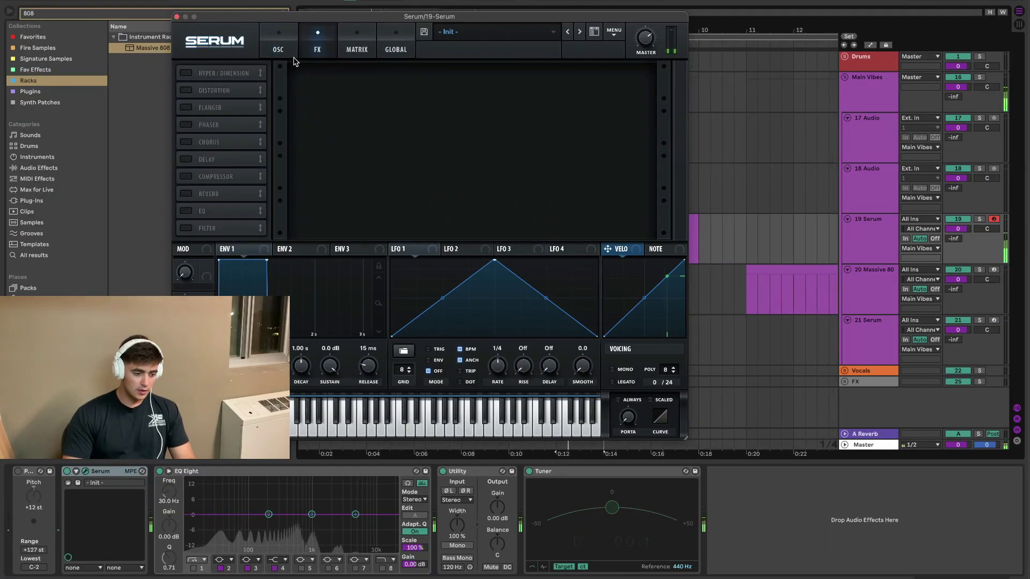
pyautogui.click(277, 44)
pyautogui.click(588, 72)
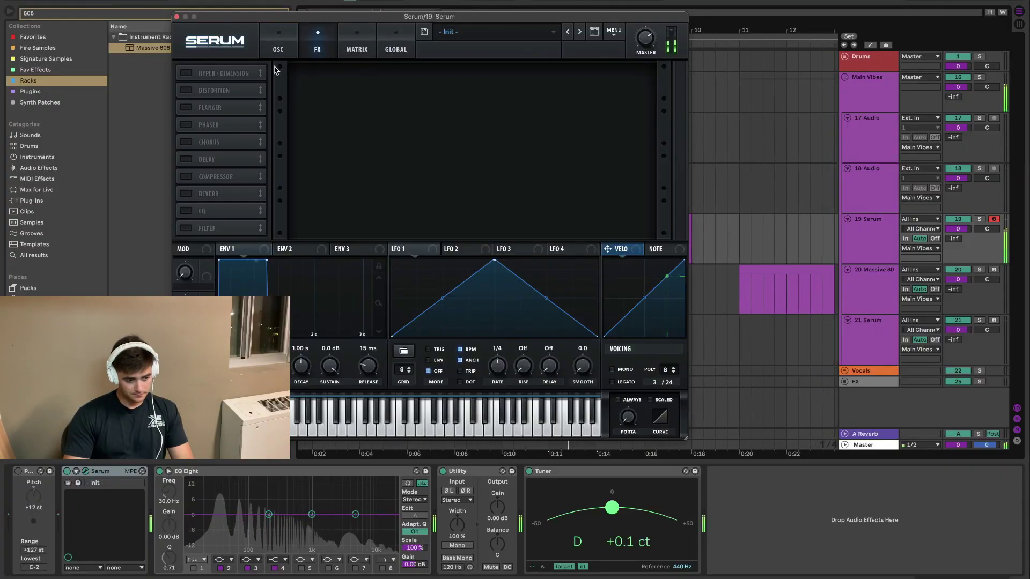
# Enable the distortion effect, set it to HardClip and increase its drive
pyautogui.click(192, 92)
pyautogui.click(383, 82)
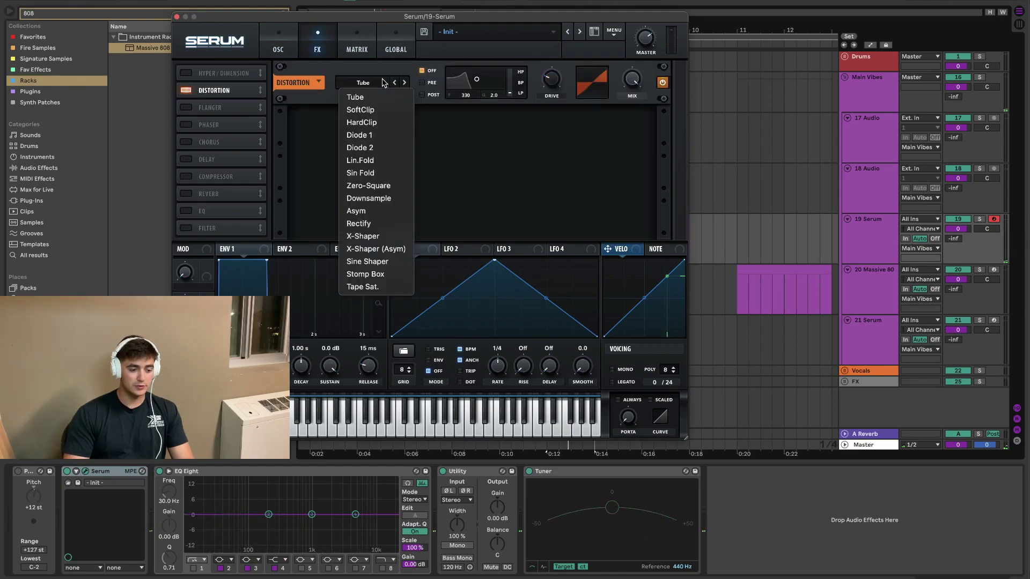
pyautogui.click(361, 122)
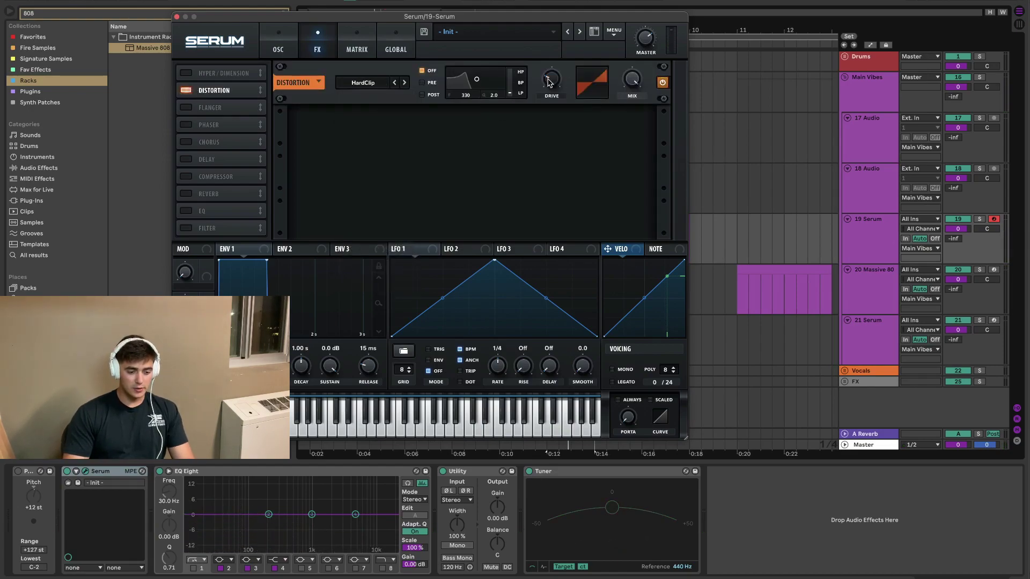
pyautogui.moveTo(548, 80)
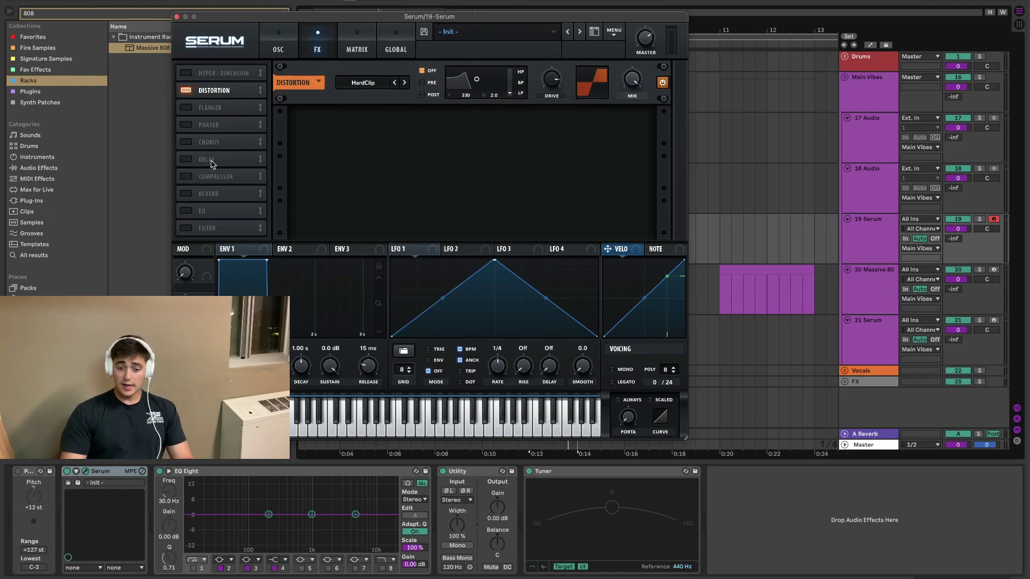
# Enable the compressor effect in multiband mode while the clip plays
pyautogui.click(186, 177)
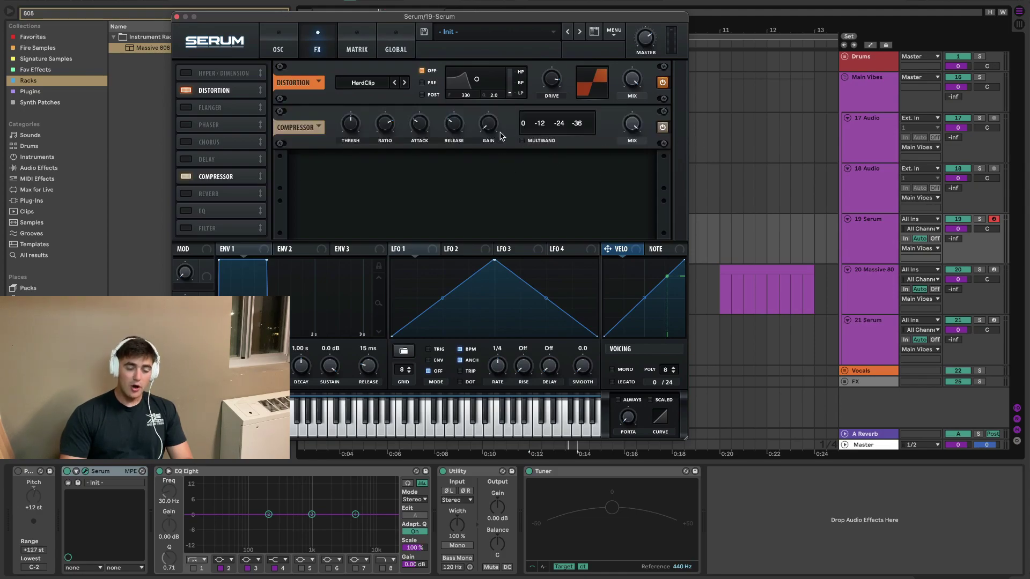
pyautogui.press('space')
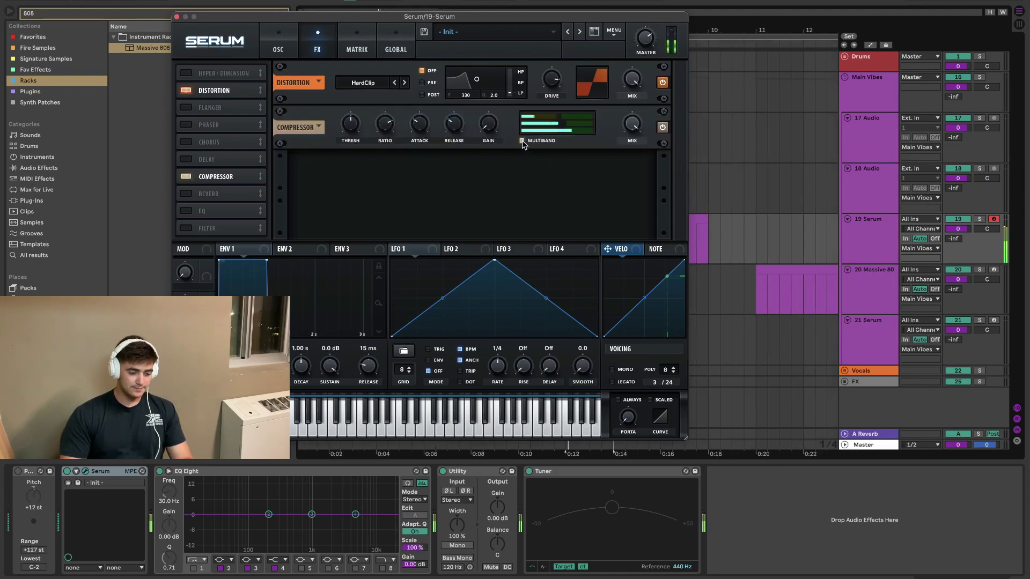
pyautogui.click(520, 141)
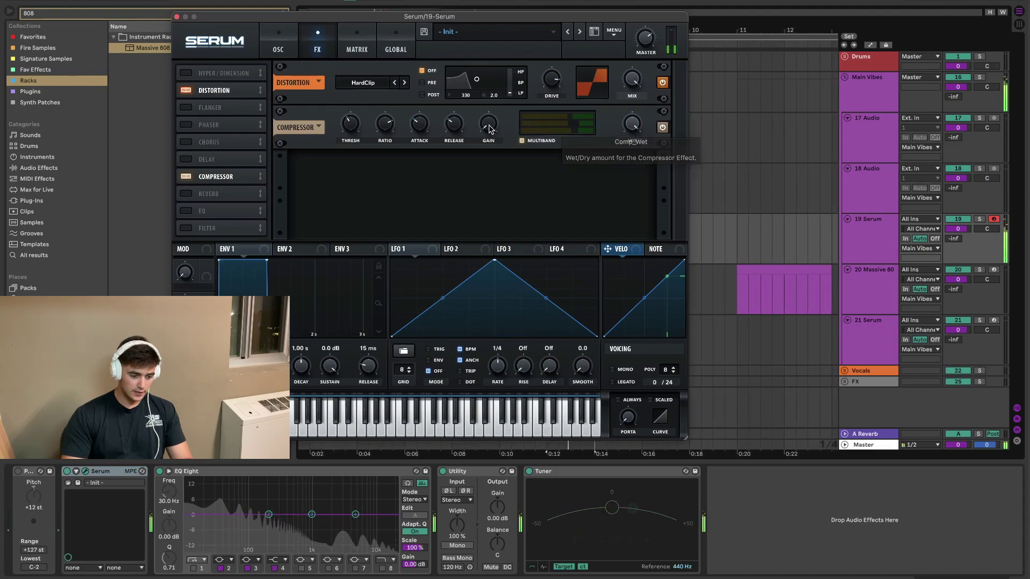
# Set the compressor's gain to about 10.4 dB and adjust its attack and ratio
pyautogui.moveTo(491, 125)
pyautogui.moveTo(490, 125); pyautogui.dragTo(493, 99)
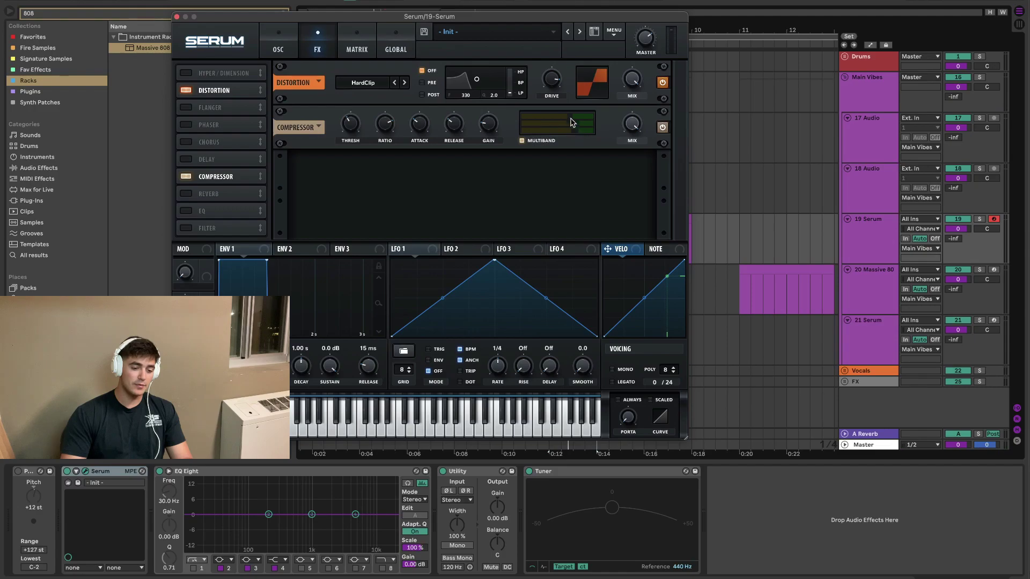
pyautogui.scroll(-3, 489, 129)
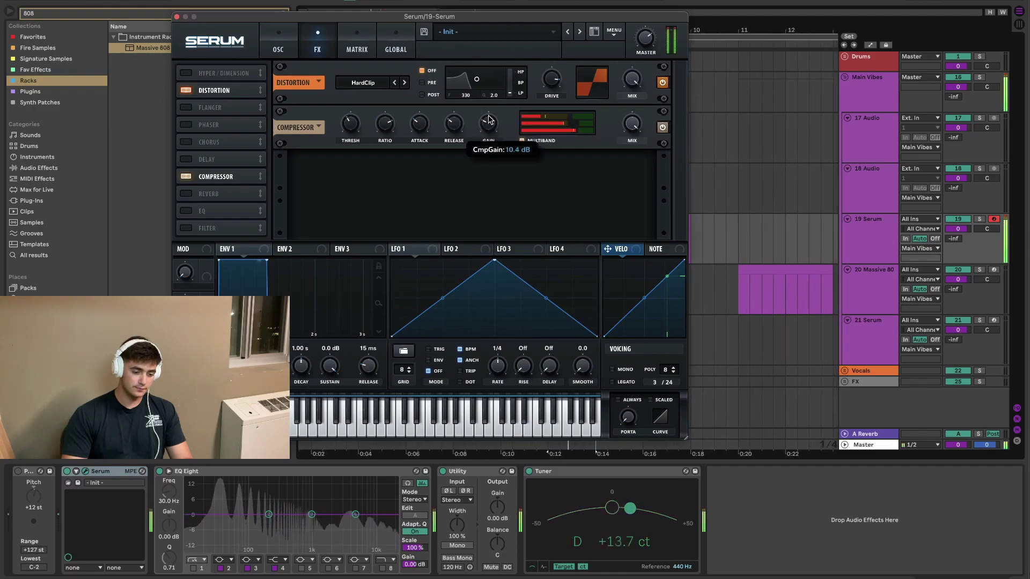
pyautogui.moveTo(456, 140)
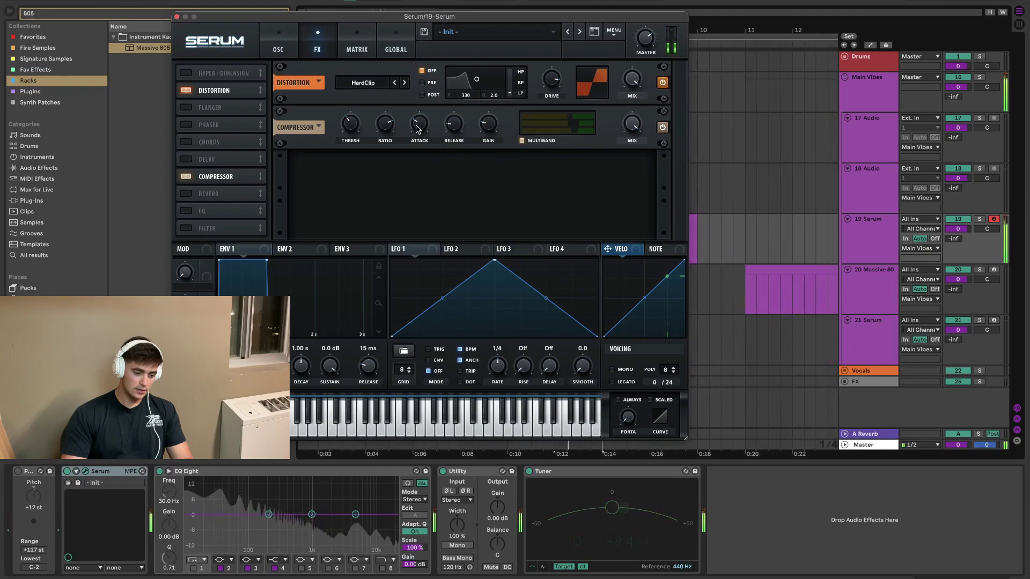
pyautogui.moveTo(412, 132); pyautogui.dragTo(421, 161)
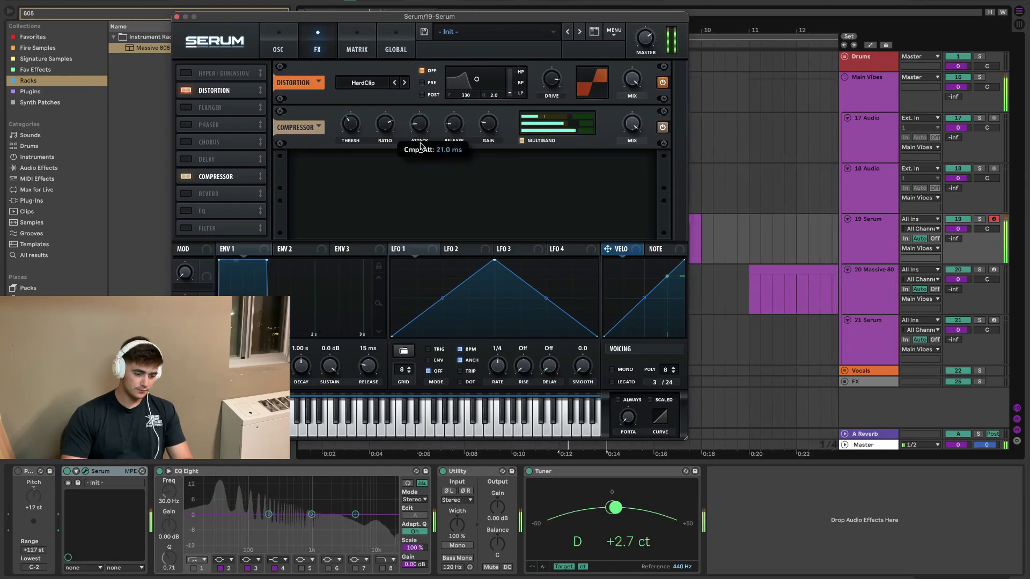
pyautogui.moveTo(385, 126)
pyautogui.mouseDown()
pyautogui.moveTo(380, 170)
pyautogui.moveTo(380, 123)
pyautogui.mouseUp()
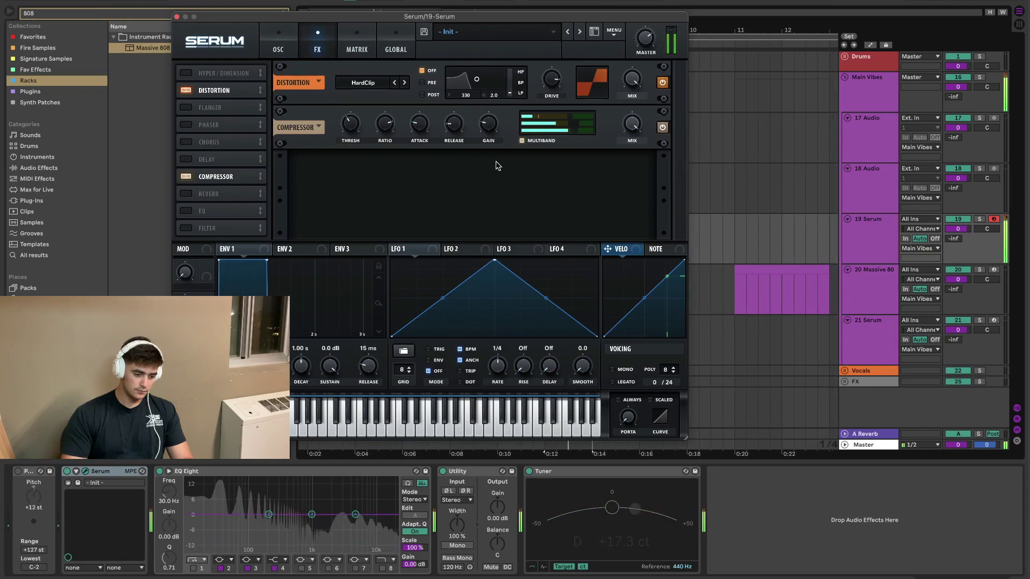
# Set oscillator A's unison to 5 voices
pyautogui.click(278, 45)
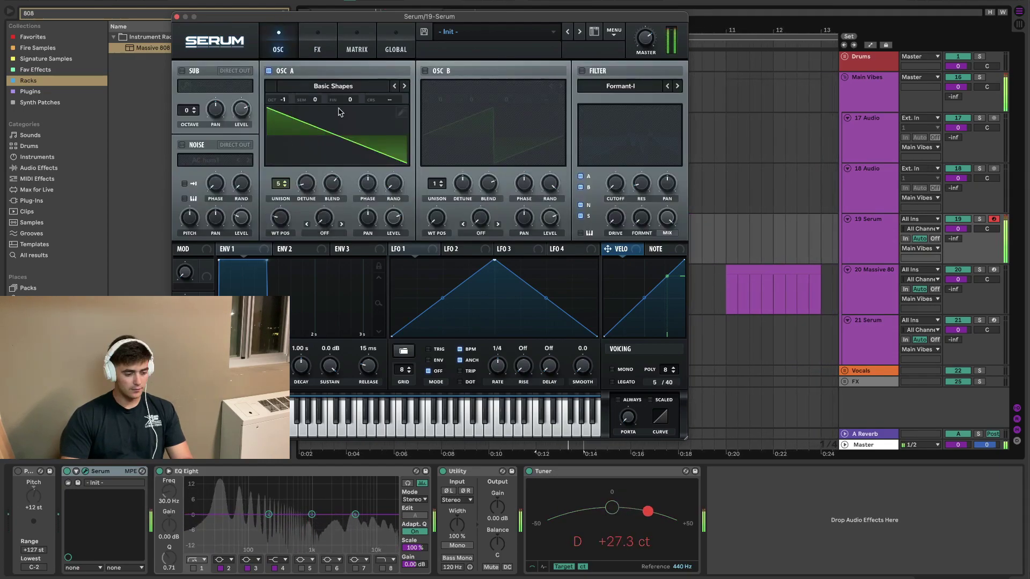
pyautogui.click(317, 46)
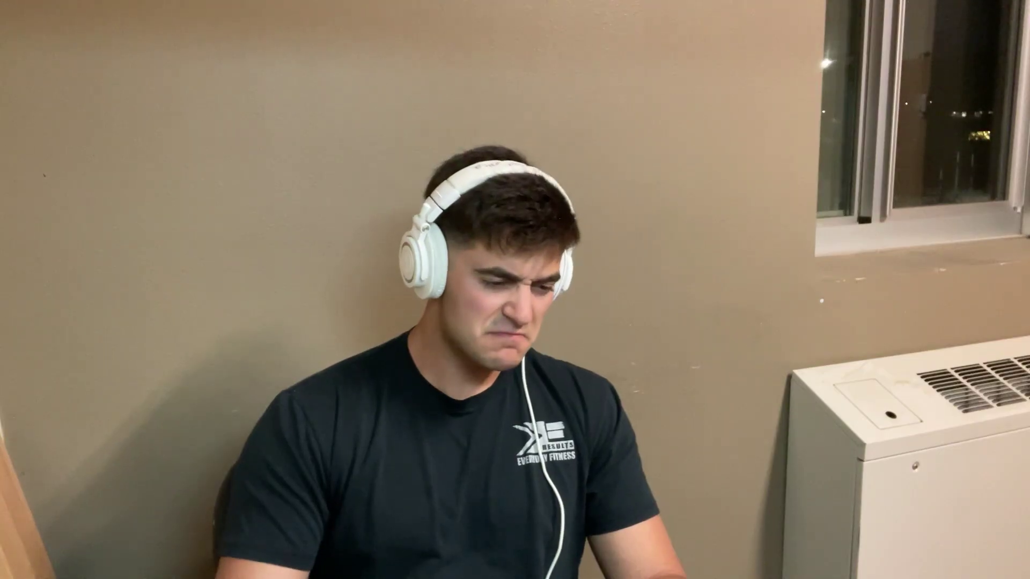
# Enable the EQ effect directly below the compressor and raise its high-band gain to about 9.6 dB
pyautogui.click(228, 210)
pyautogui.moveTo(228, 210); pyautogui.dragTo(228, 194)
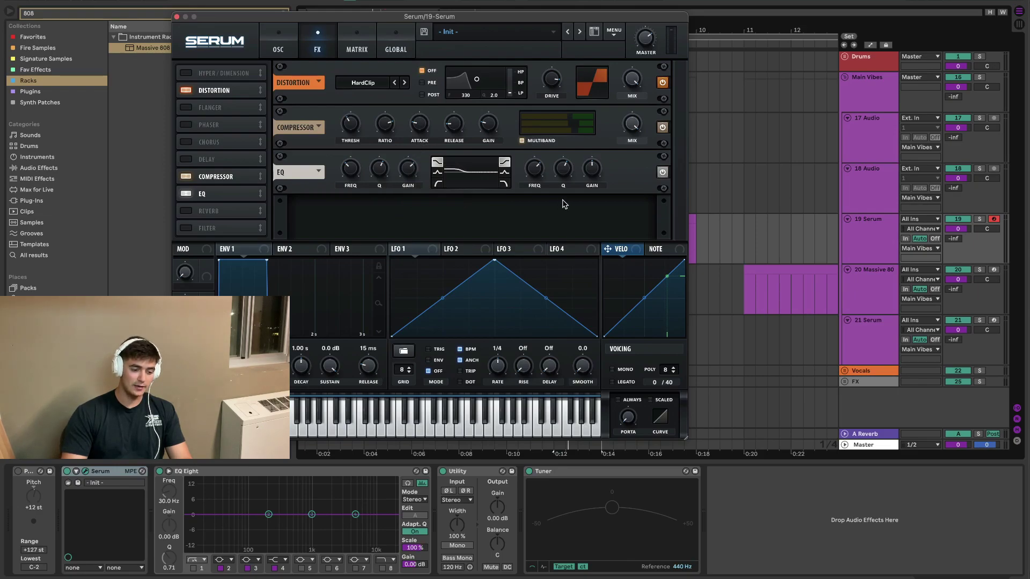
pyautogui.moveTo(592, 170); pyautogui.dragTo(593, 150)
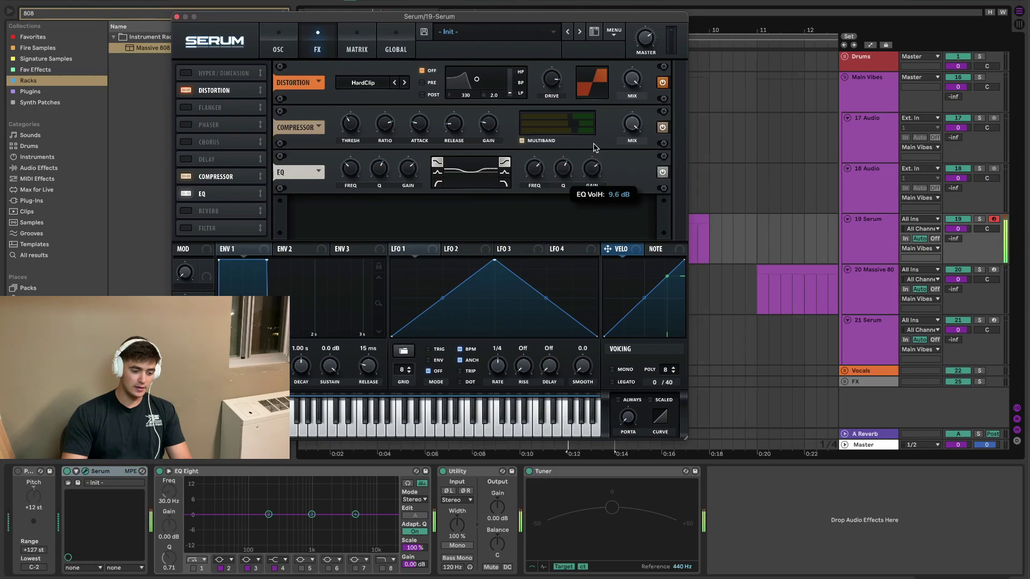
# Raise the EQ's low-band gain to about 10.2 dB and move the EQ ahead of the compressor in the effects chain
pyautogui.click(203, 192)
pyautogui.click(203, 191)
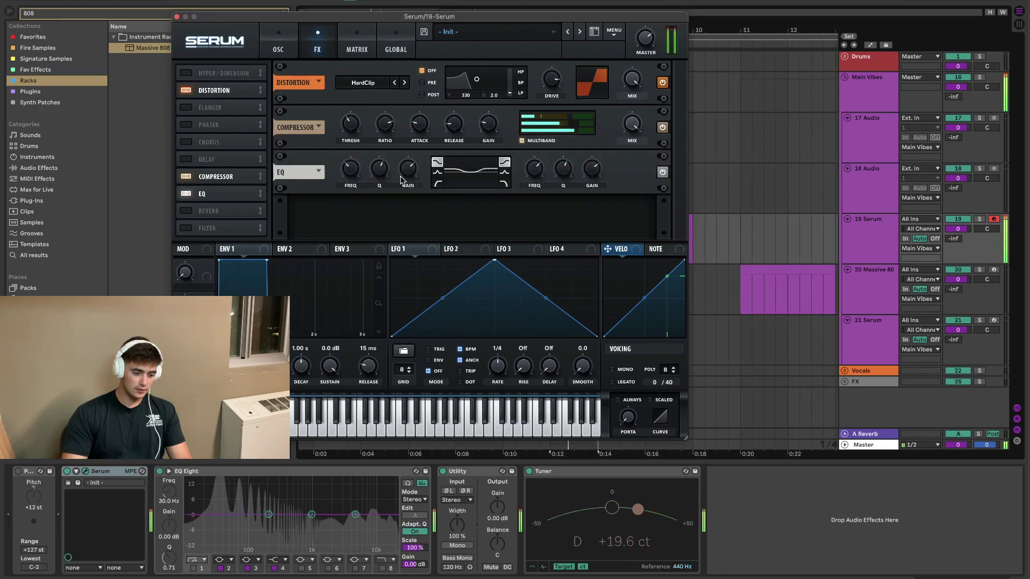
pyautogui.moveTo(407, 170)
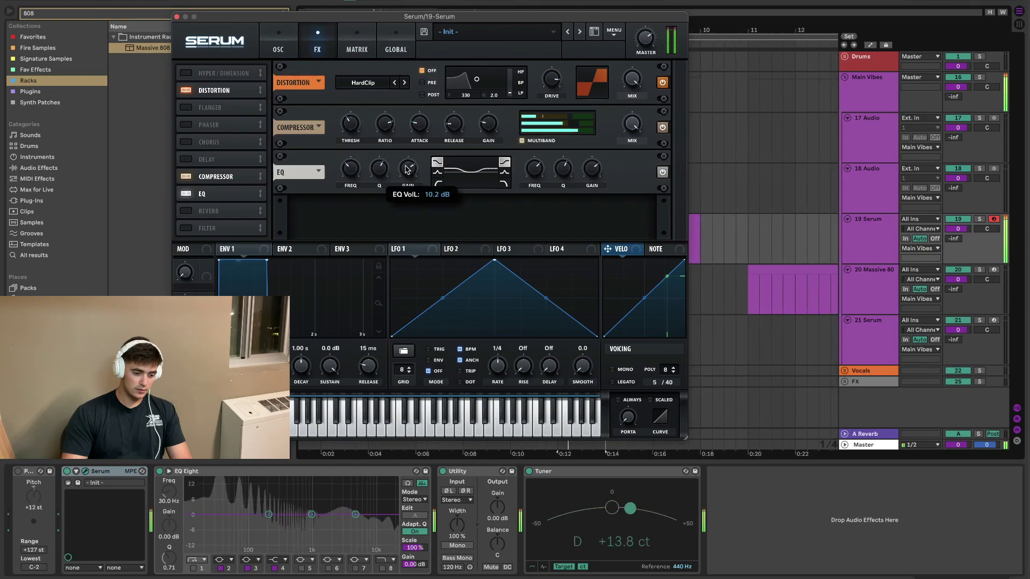
pyautogui.moveTo(203, 194); pyautogui.dragTo(204, 174)
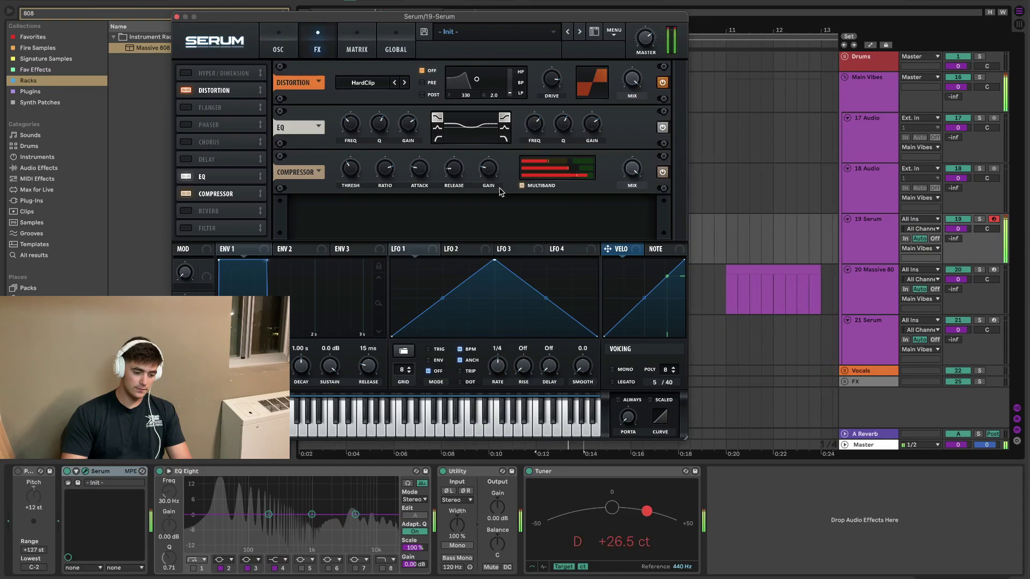
pyautogui.moveTo(481, 181)
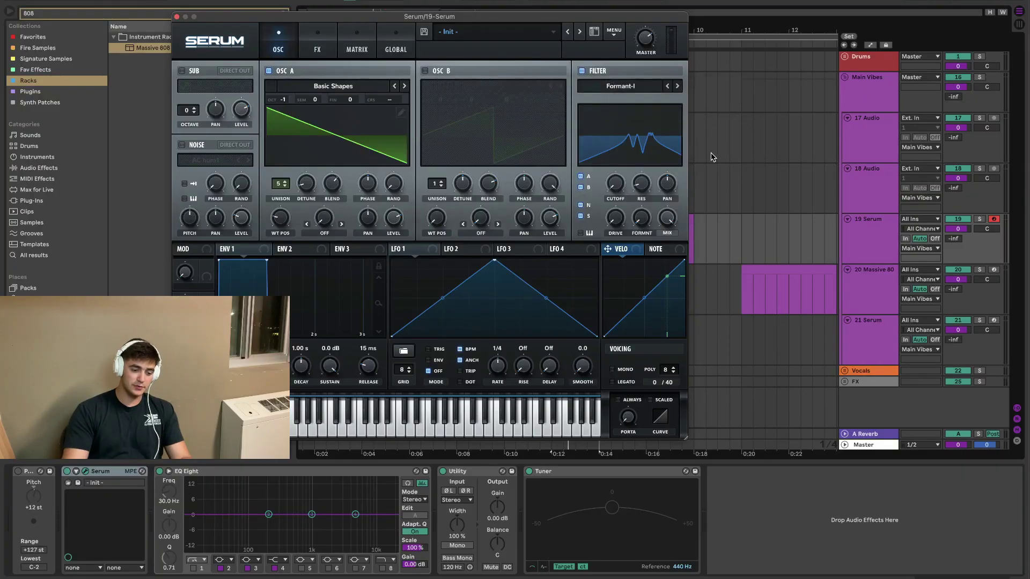
# Assign the first macro, named MOUTH, to the filter cutoff and adjust the filter's resonance
pyautogui.moveTo(616, 183); pyautogui.dragTo(621, 106)
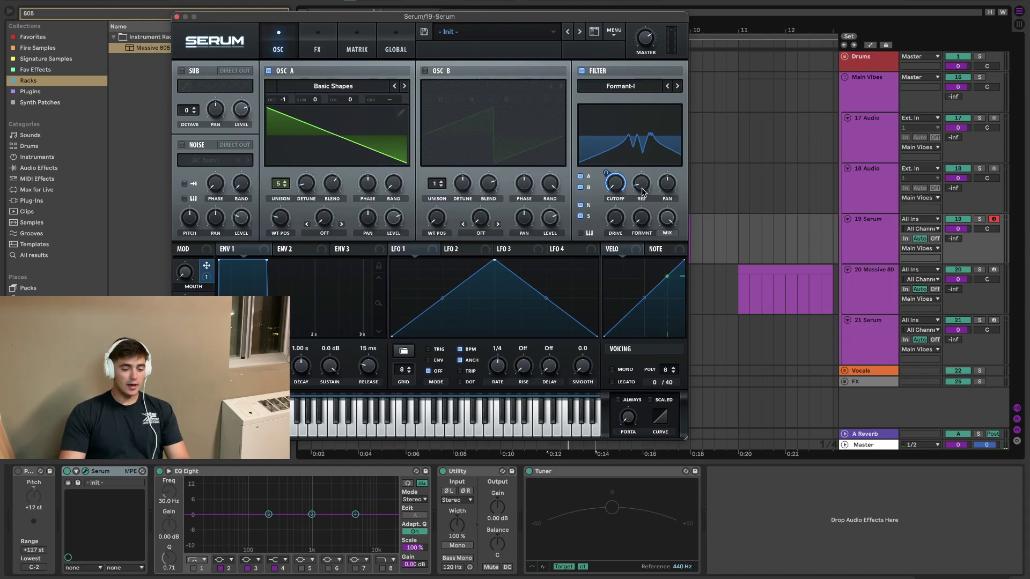
pyautogui.moveTo(643, 192); pyautogui.dragTo(638, 169)
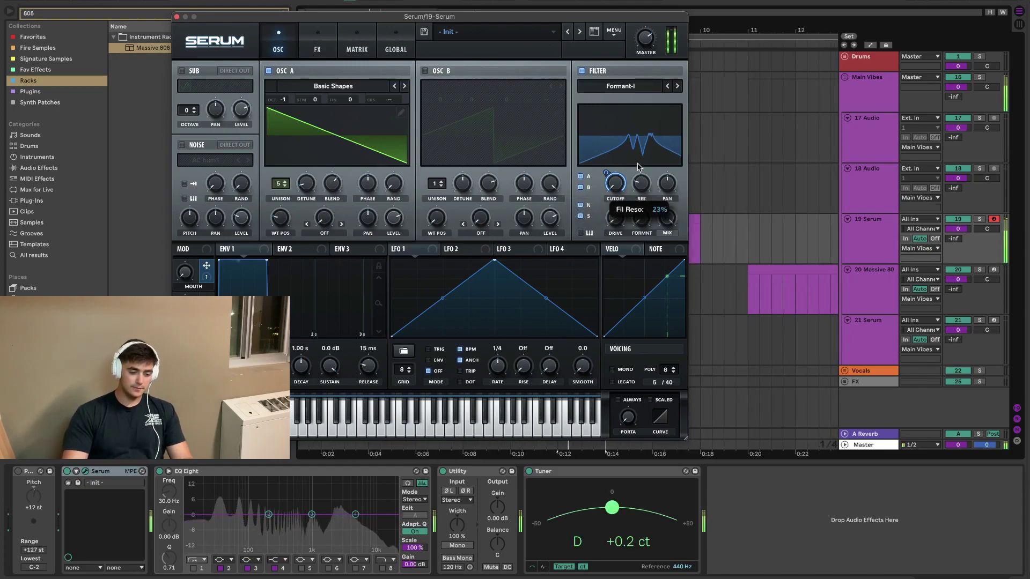
pyautogui.moveTo(648, 127); pyautogui.dragTo(640, 174)
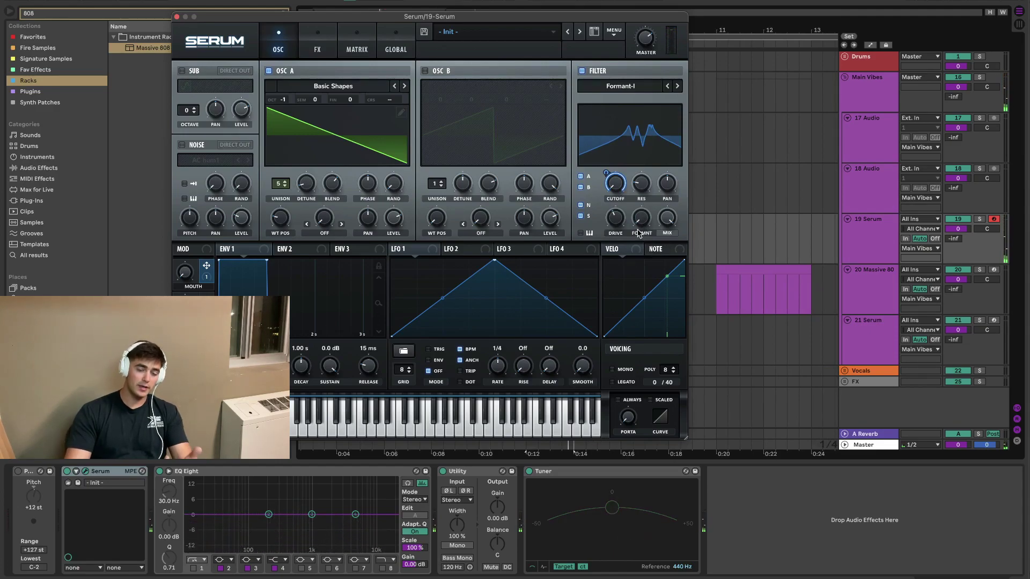
# Sweep the filter's formant control to 100% and back, map it to Macro 2, and play the clip
pyautogui.moveTo(635, 227); pyautogui.dragTo(667, 173)
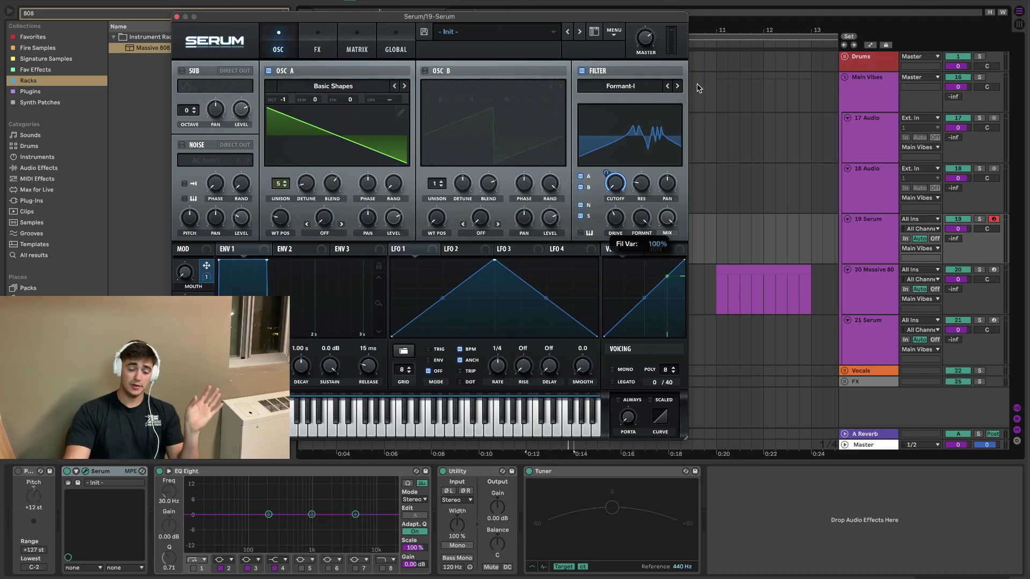
pyautogui.moveTo(697, 89); pyautogui.dragTo(636, 215)
pyautogui.press('space')
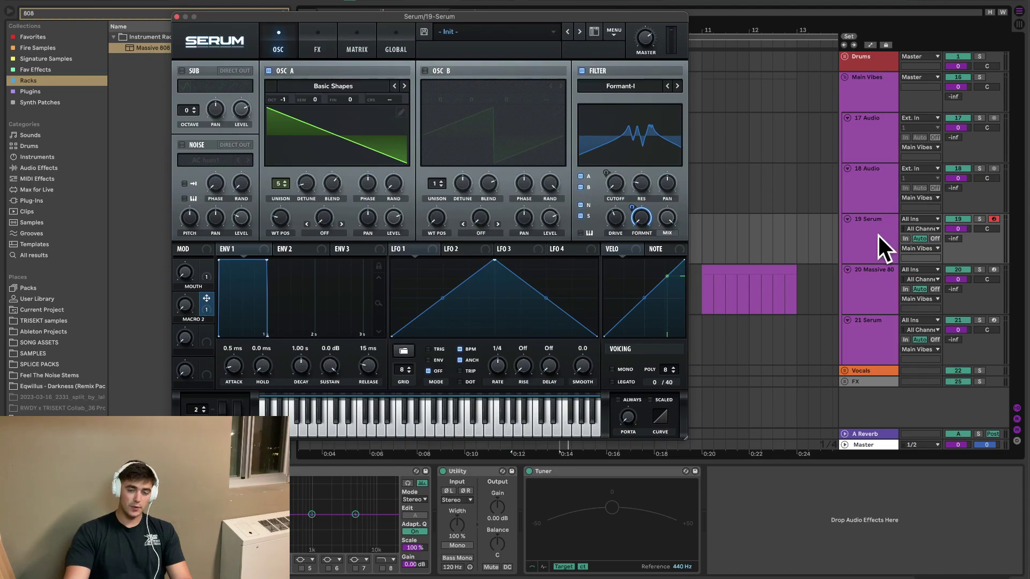
pyautogui.press('space')
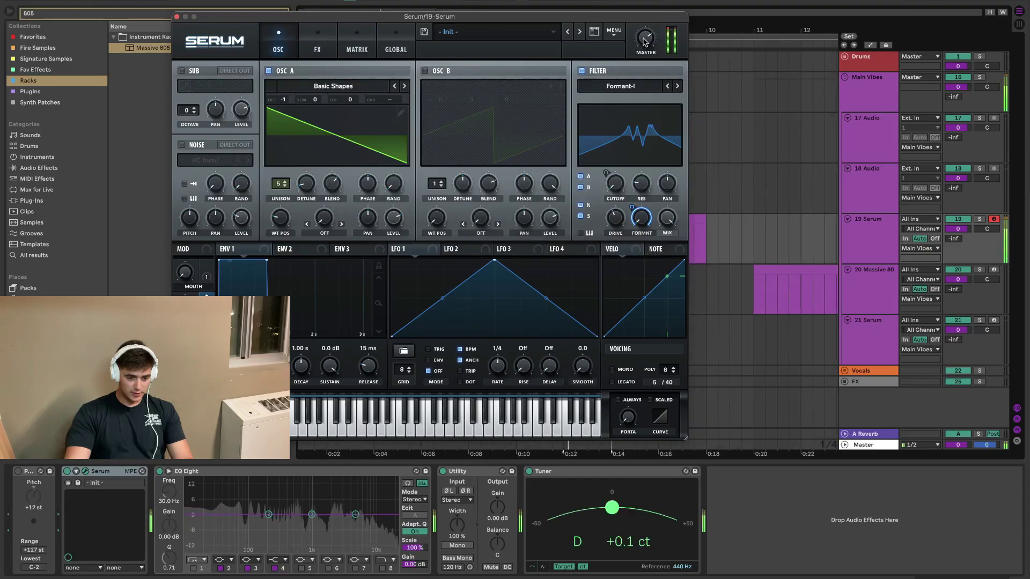
pyautogui.moveTo(644, 57)
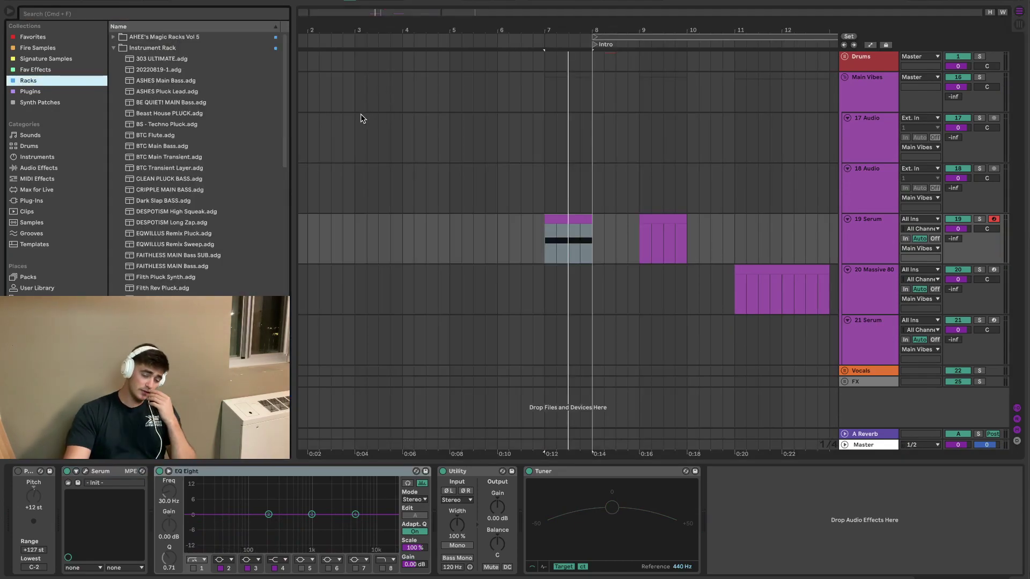
# Collapse the Instrument Rack folder and insert !TRISEKT SAUCE RACK.adg between Serum and EQ Eight on the 19 Serum track
pyautogui.click(112, 48)
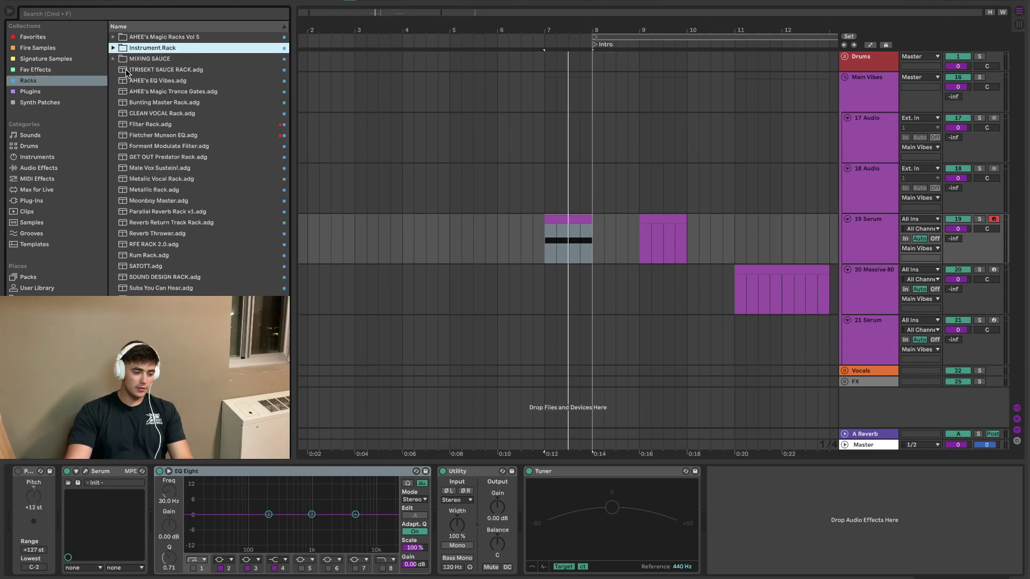
pyautogui.moveTo(126, 70); pyautogui.dragTo(211, 485)
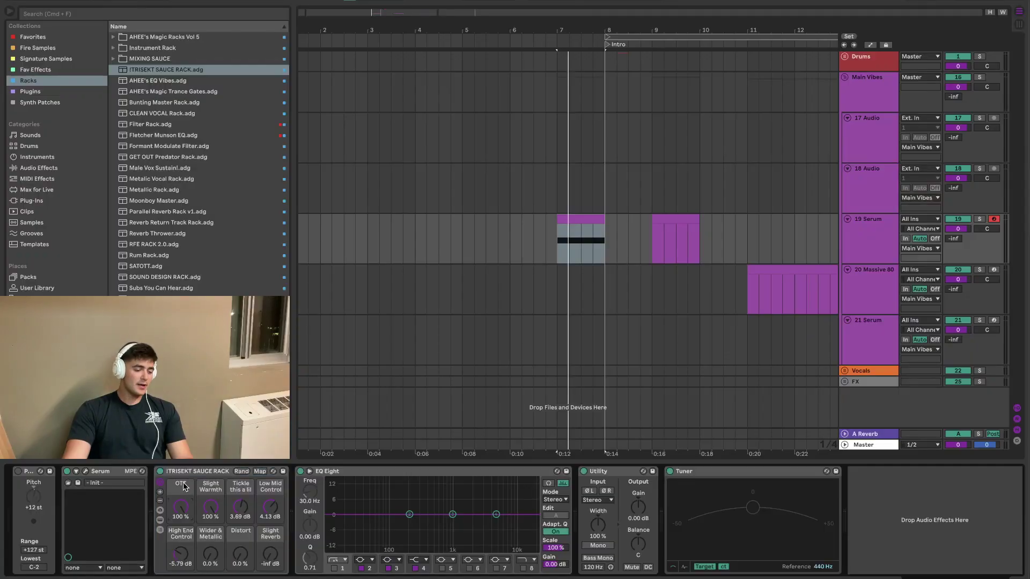
# Play the clip and set the !TRISEKT SAUCE RACK's Distort macro to 50%, trying the Wider & Metallic and Slight Reverb macros
pyautogui.click(191, 474)
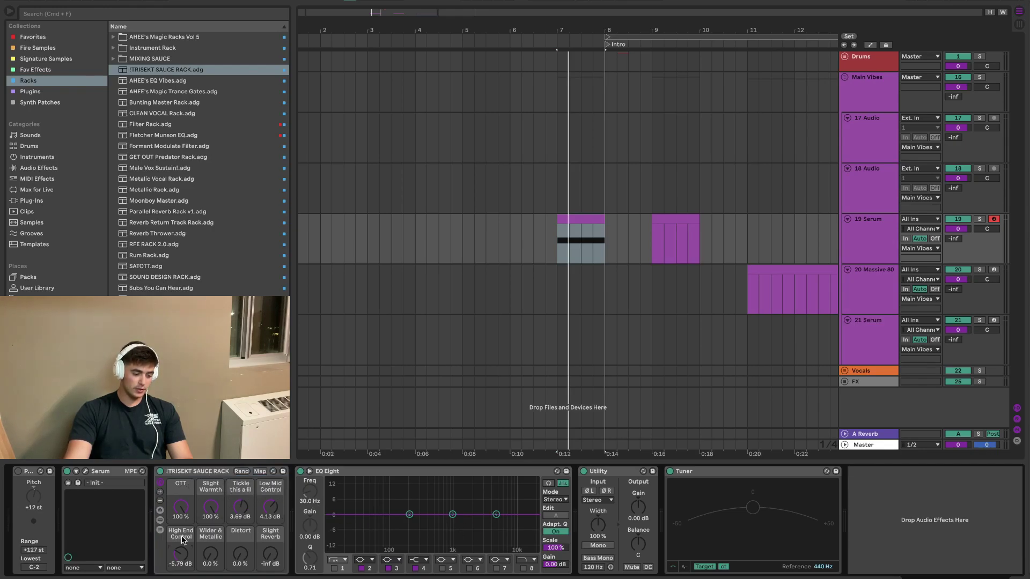
pyautogui.press('space')
pyautogui.moveTo(209, 561)
pyautogui.mouseDown()
pyautogui.moveTo(209, 529)
pyautogui.moveTo(210, 562)
pyautogui.mouseUp()
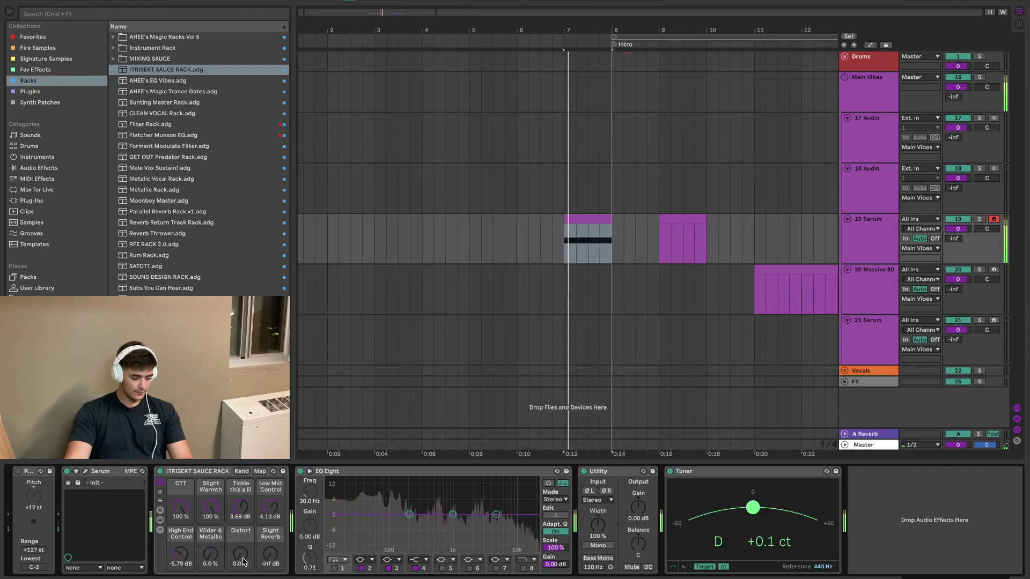
pyautogui.moveTo(240, 554)
pyautogui.mouseDown()
pyautogui.moveTo(240, 526)
pyautogui.moveTo(242, 543)
pyautogui.mouseUp()
pyautogui.press('space')
pyautogui.press('space')
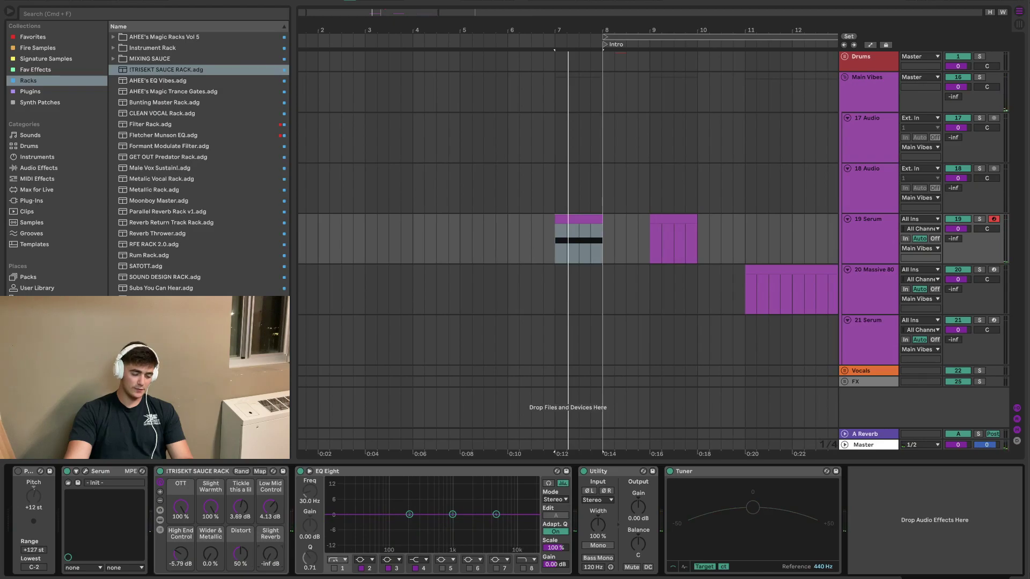
pyautogui.press('space')
pyautogui.moveTo(270, 555); pyautogui.dragTo(271, 561)
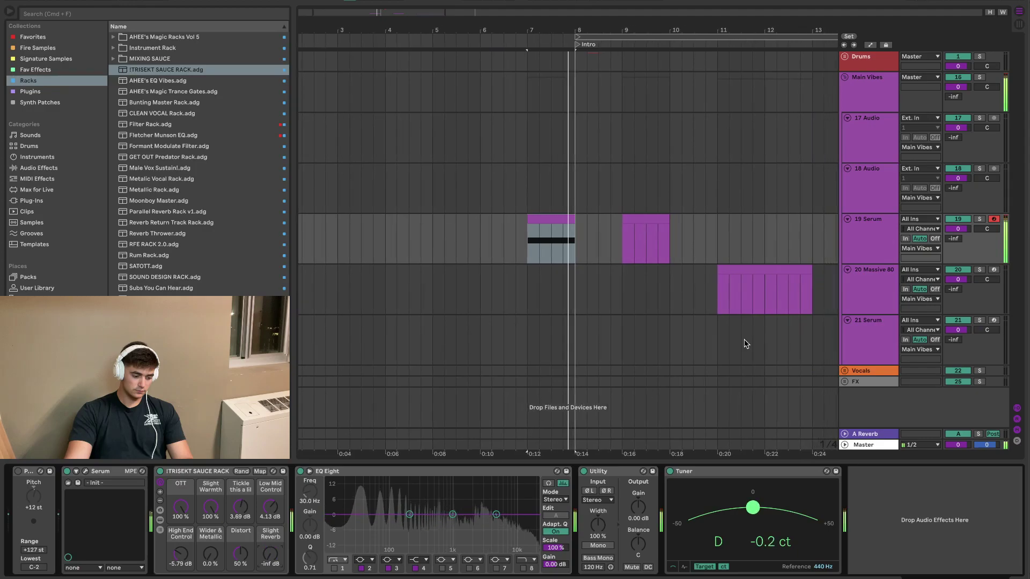
# Solo and unfold the A Reverb return, and raise the 19 Serum track's reverb send to -8.4 dB
pyautogui.click(864, 231)
pyautogui.press('space')
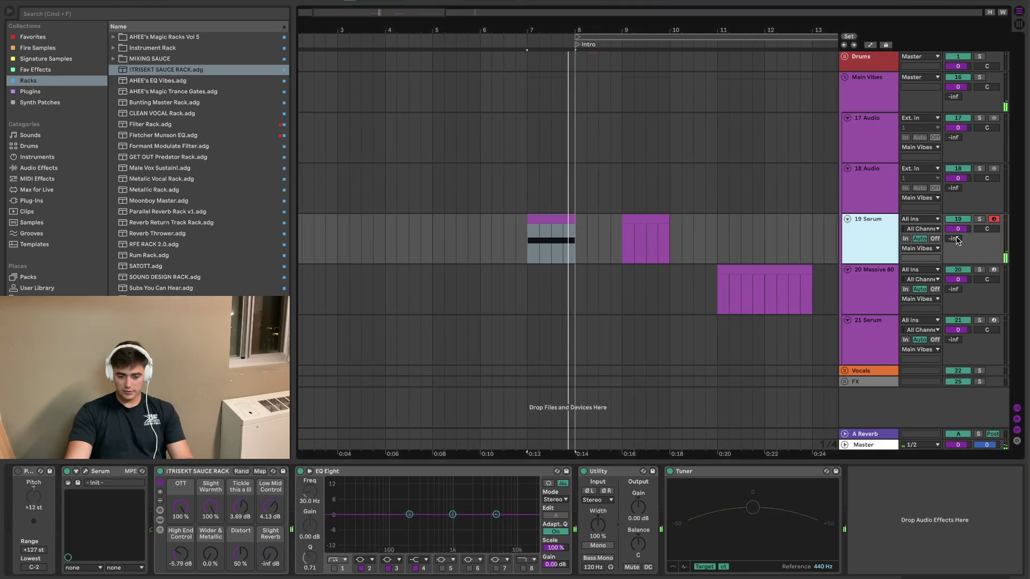
pyautogui.click(884, 433)
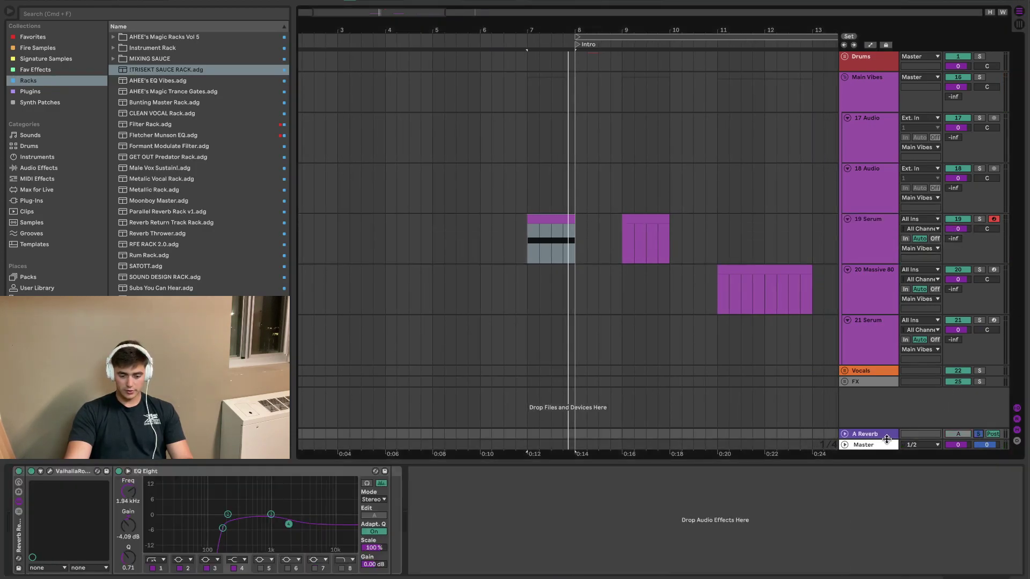
pyautogui.click(845, 434)
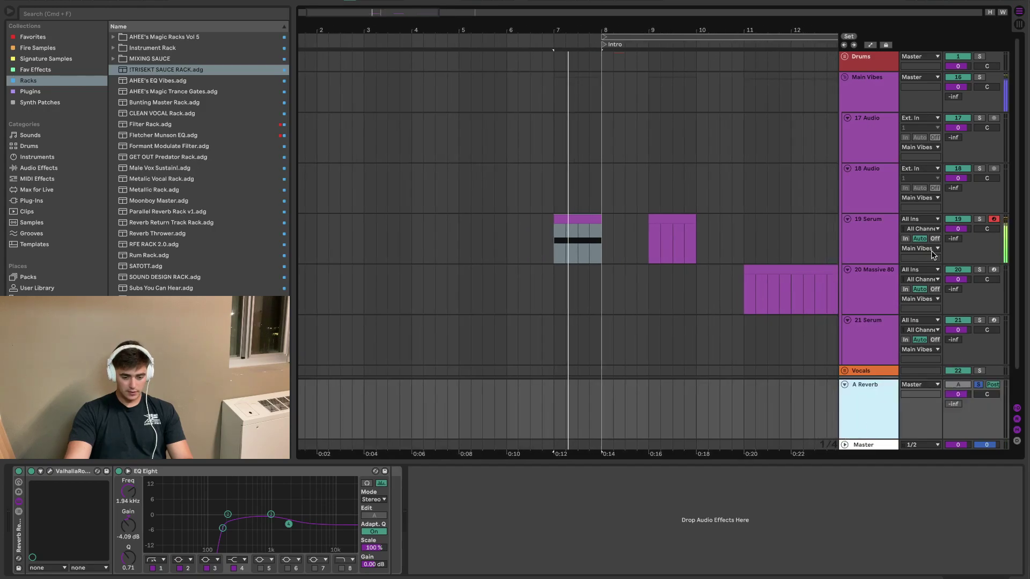
pyautogui.press('space')
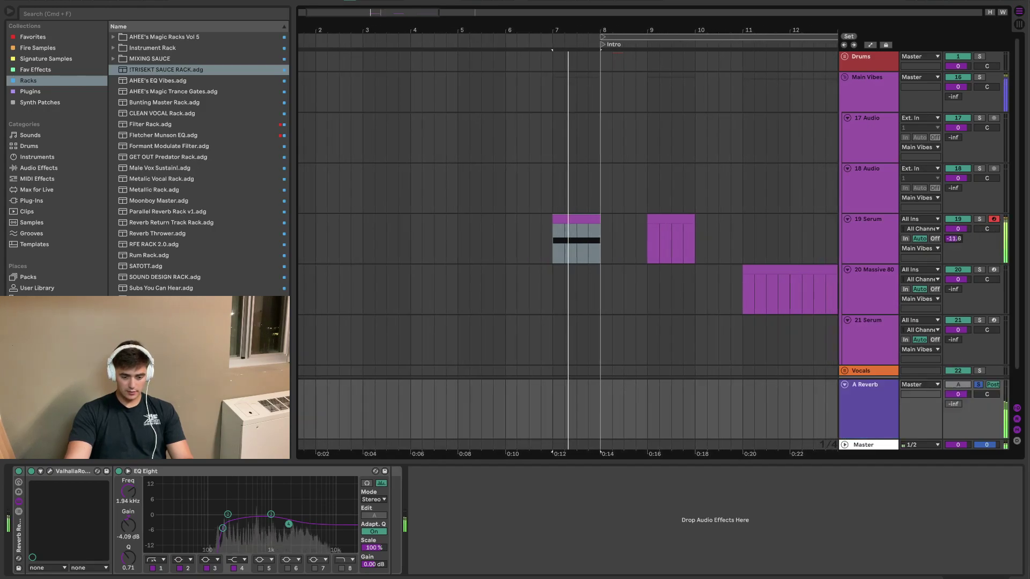
# Set ValhallaRoom's predelay to 1.7 ms and decay to 0.37 s, and lower the reverb EQ's fourth band to -6.07 dB
pyautogui.click(50, 471)
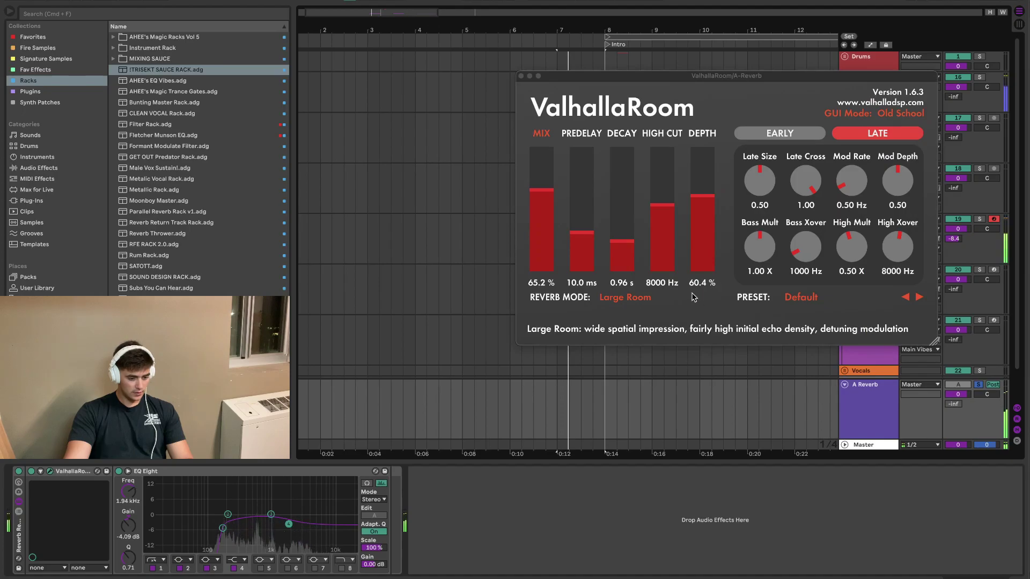
pyautogui.click(573, 244)
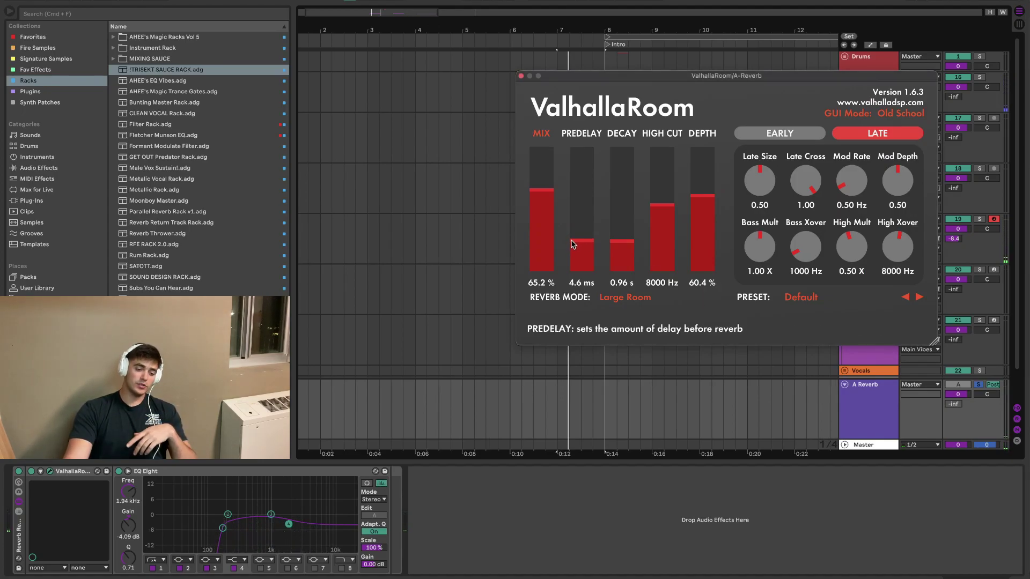
pyautogui.moveTo(569, 242); pyautogui.dragTo(569, 242)
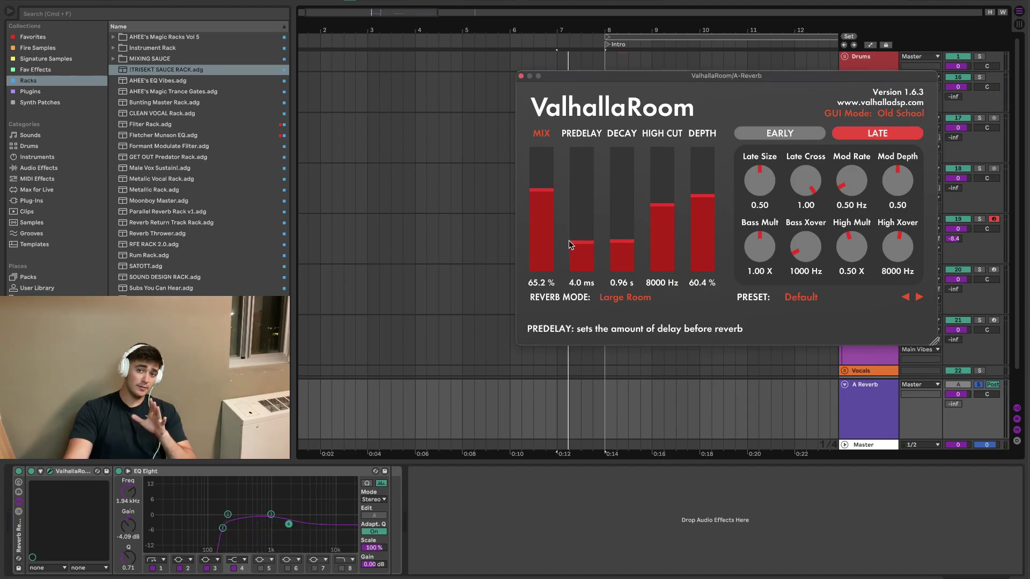
pyautogui.click(621, 250)
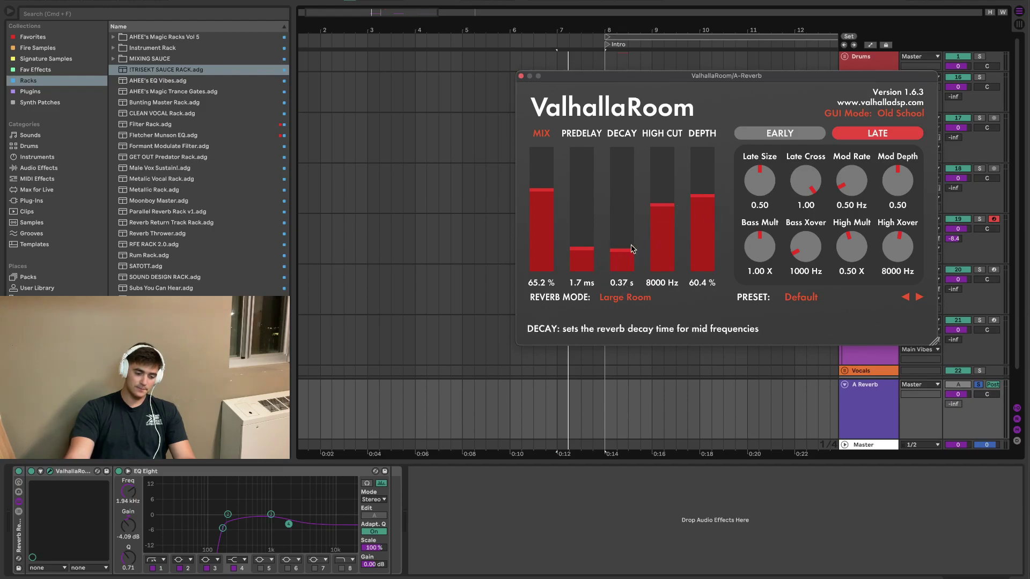
pyautogui.press('space')
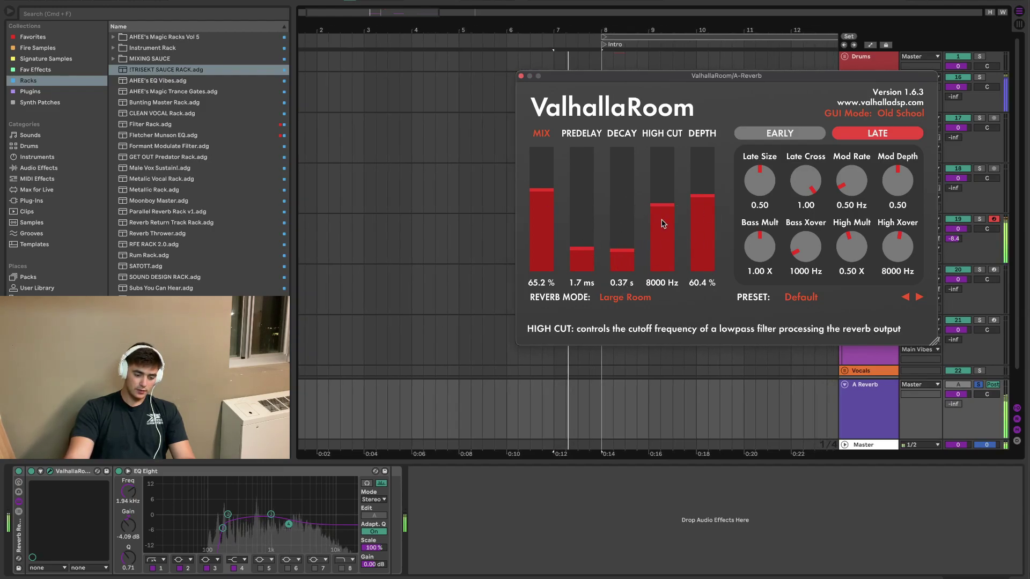
pyautogui.click(520, 75)
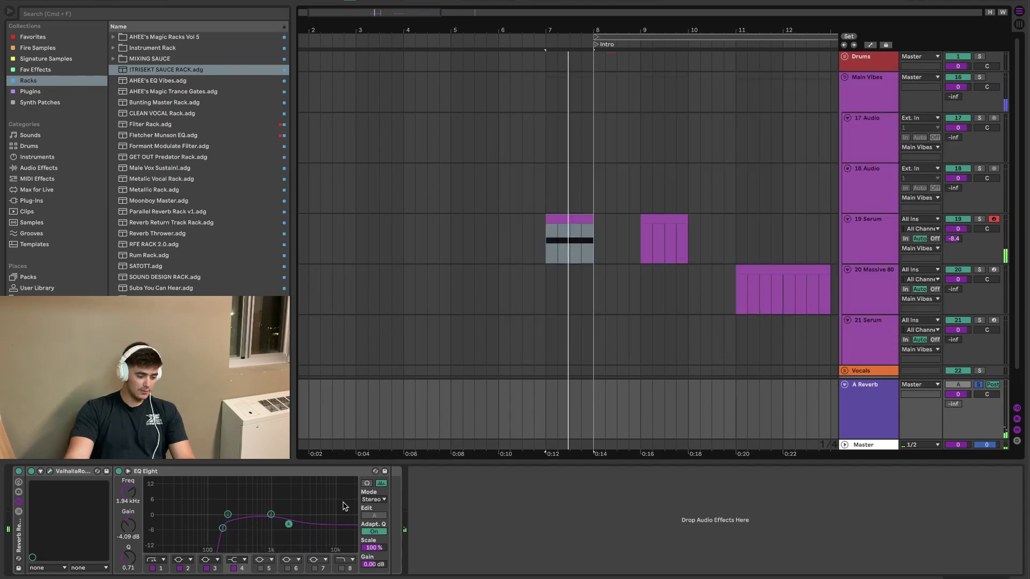
pyautogui.moveTo(290, 528); pyautogui.dragTo(289, 530)
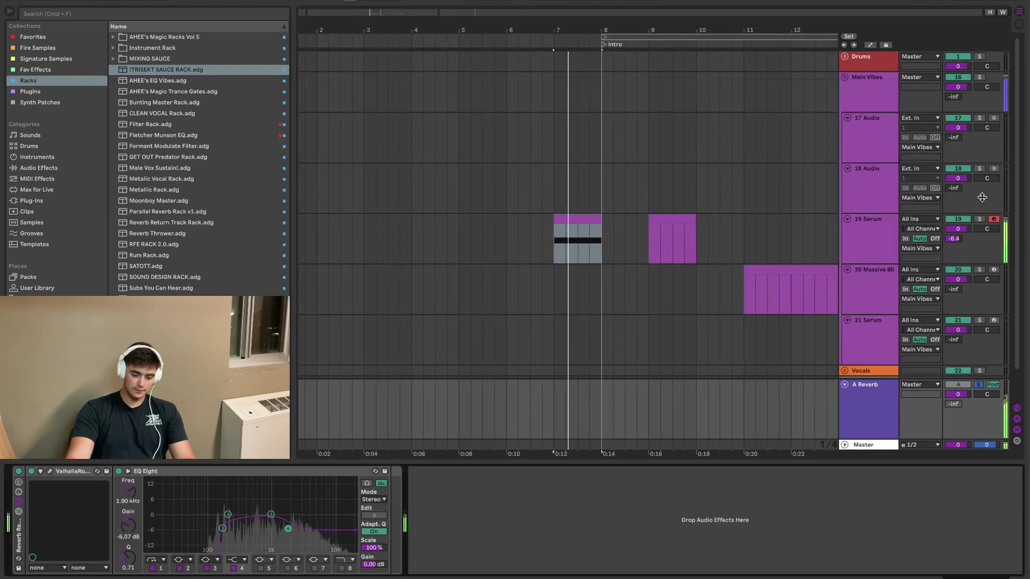
# Solo the 19 Serum track with its reverb send at -5.0 dB and open its clip at bar 7
pyautogui.click(979, 218)
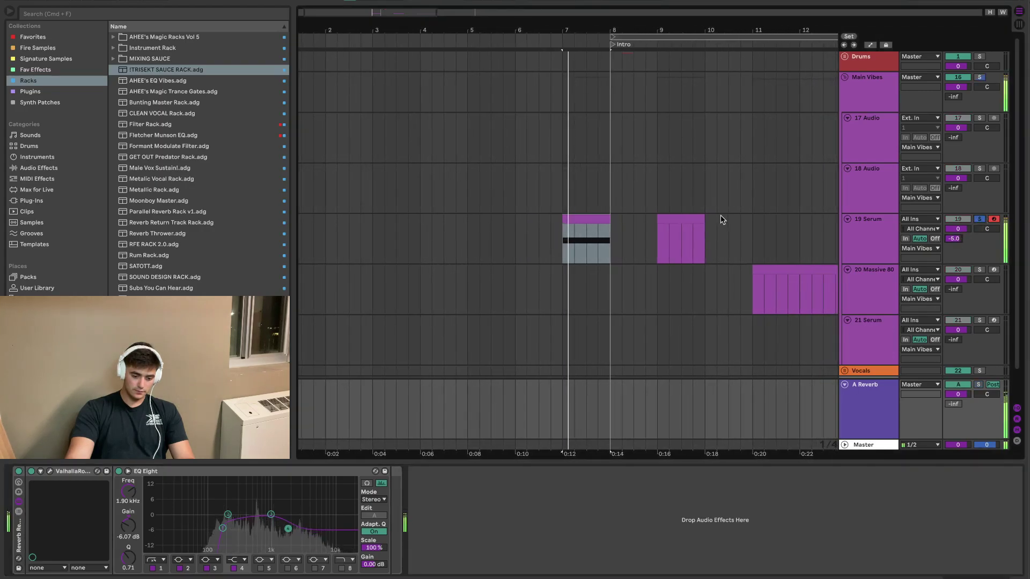
pyautogui.doubleClick(575, 222)
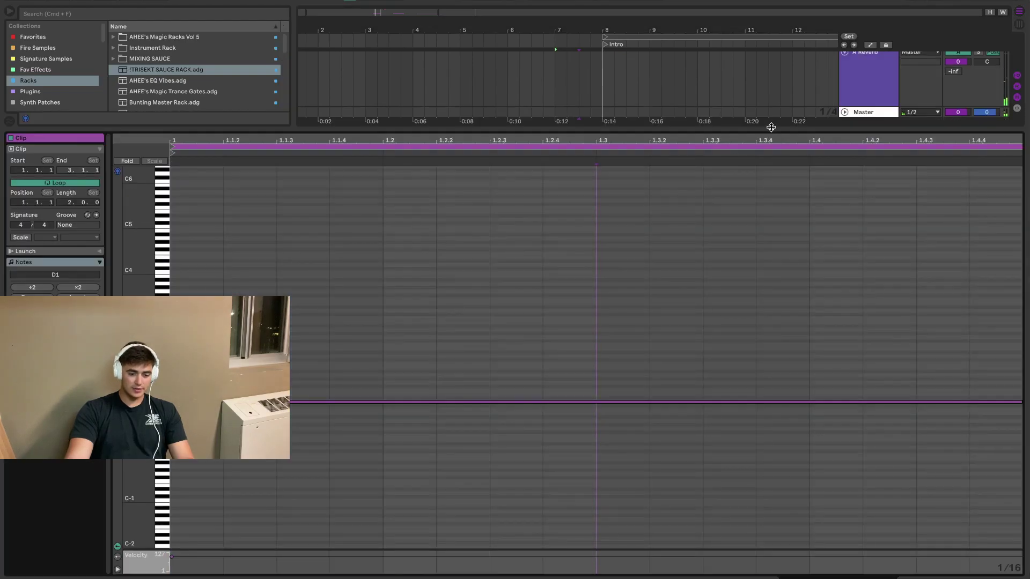
pyautogui.moveTo(770, 127); pyautogui.dragTo(772, 322)
pyautogui.click(563, 63)
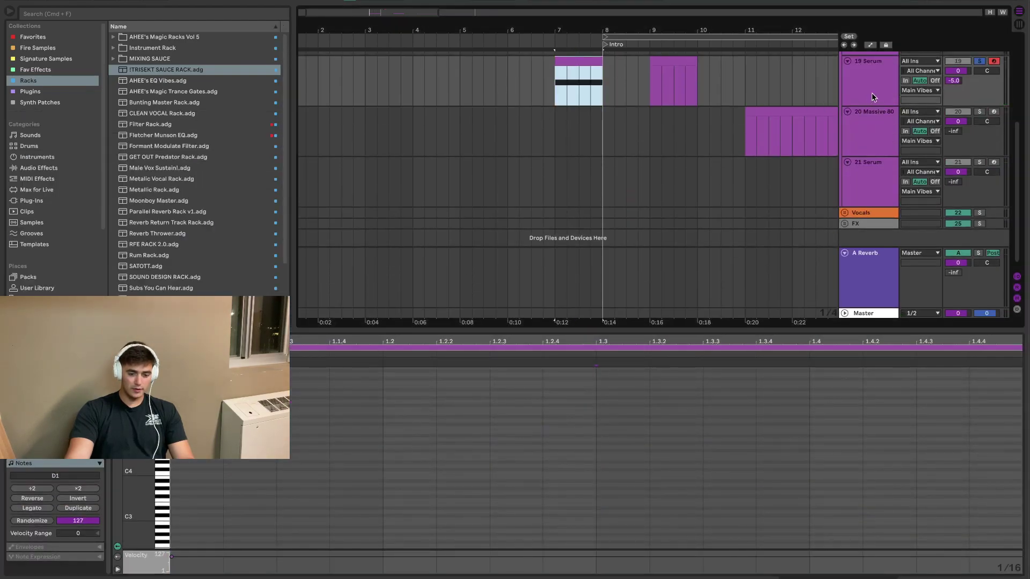
# Shape the 19 Serum track's EQ Eight with a low-shelf boost, a slight upper-mid boost and band 4 at 1.12 dB, 4.08 kHz
pyautogui.click(871, 92)
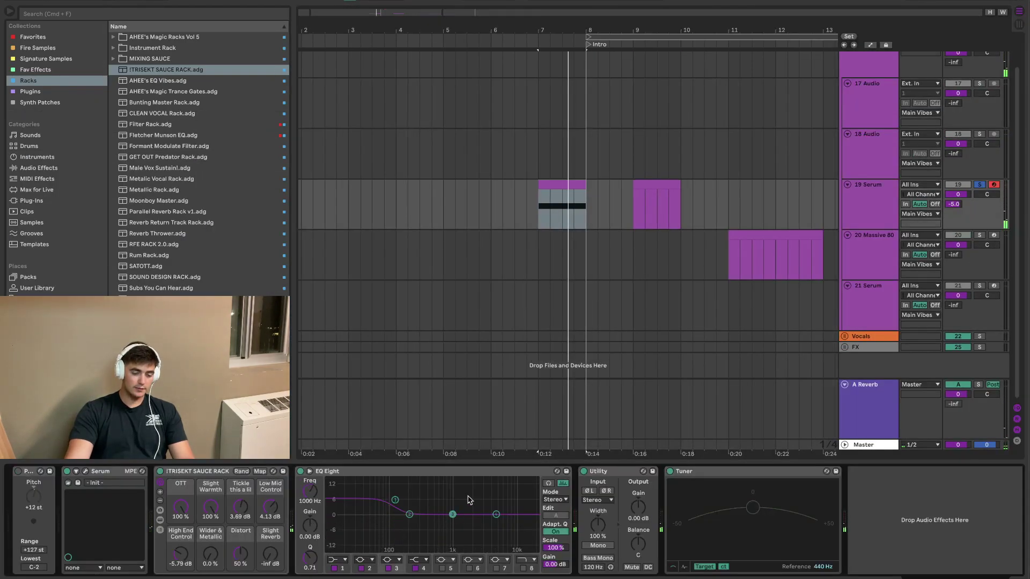
pyautogui.press('space')
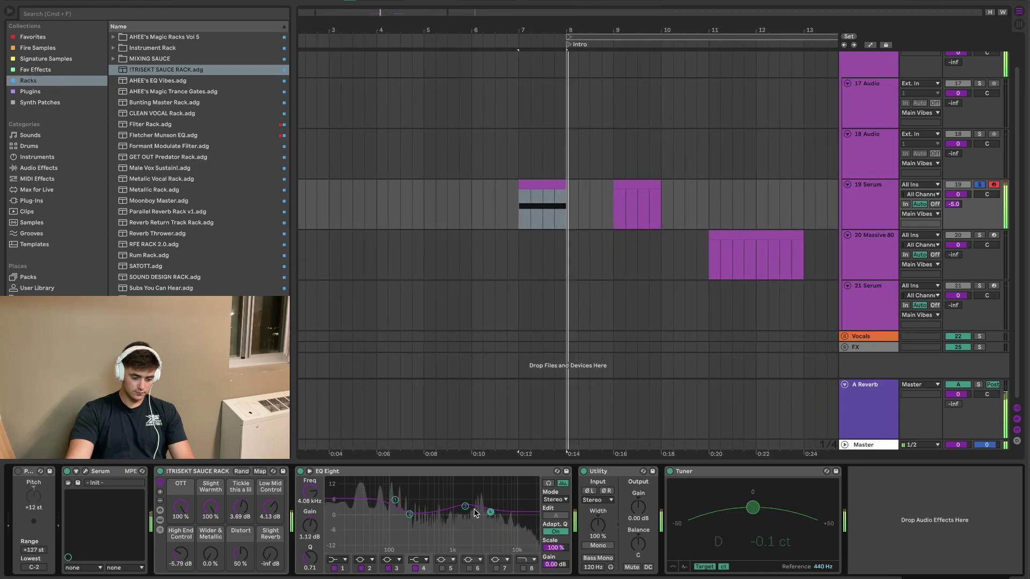
pyautogui.press('space')
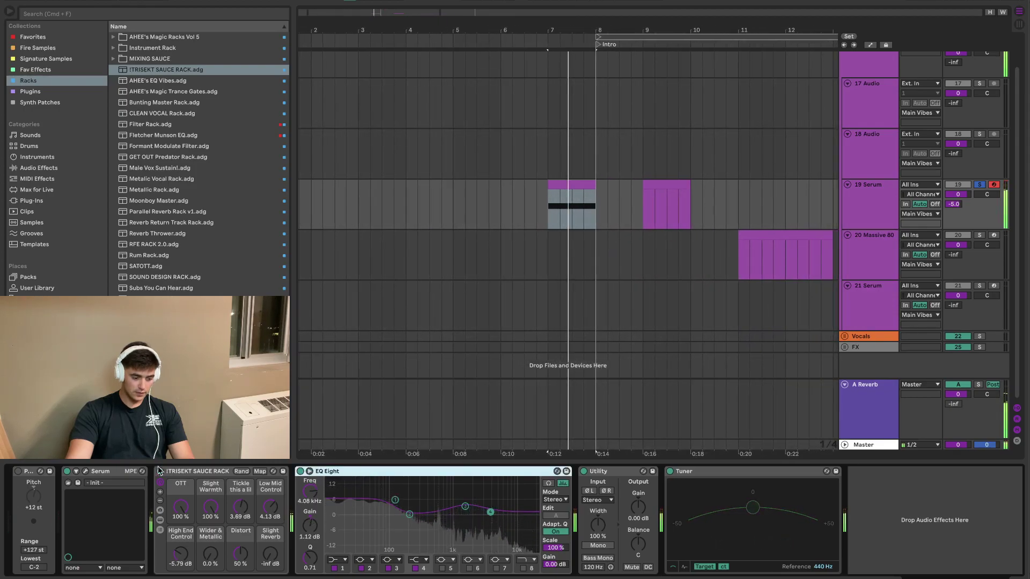
# Enable Serum's Delay effect with BPM sync off, and set its times to 1.00 ms left and 7.93 ms right
pyautogui.click(85, 471)
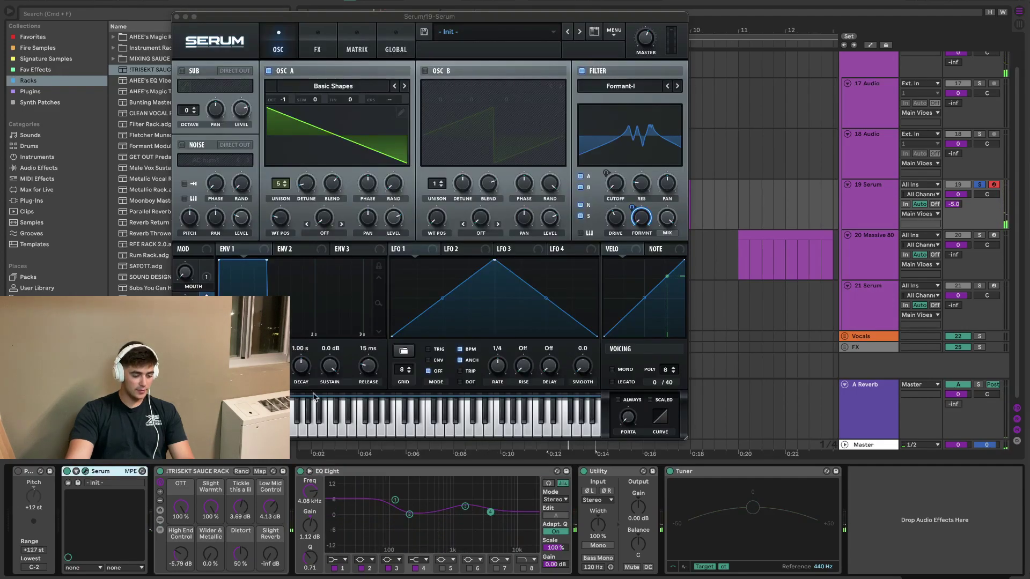
pyautogui.click(321, 53)
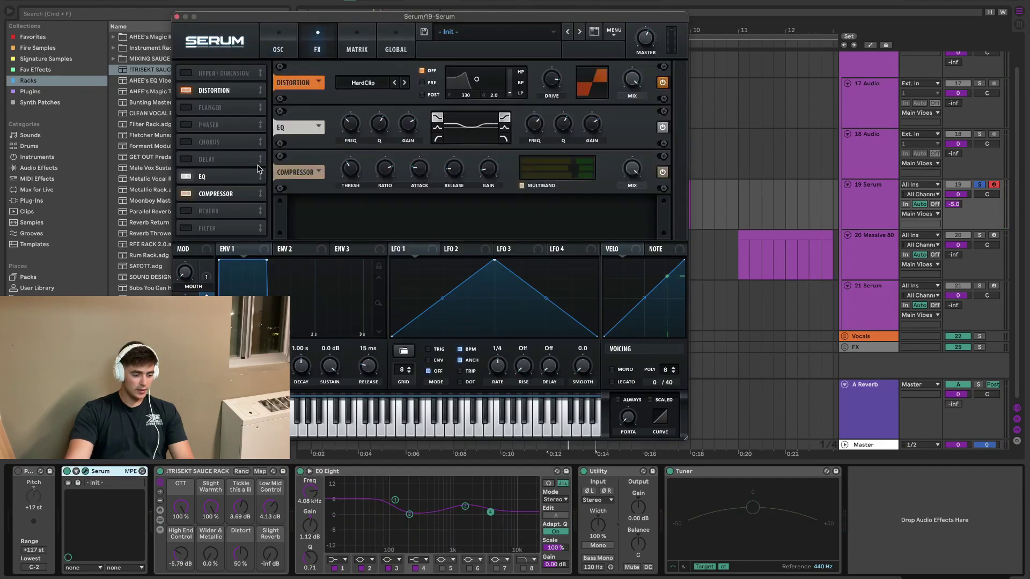
pyautogui.click(184, 159)
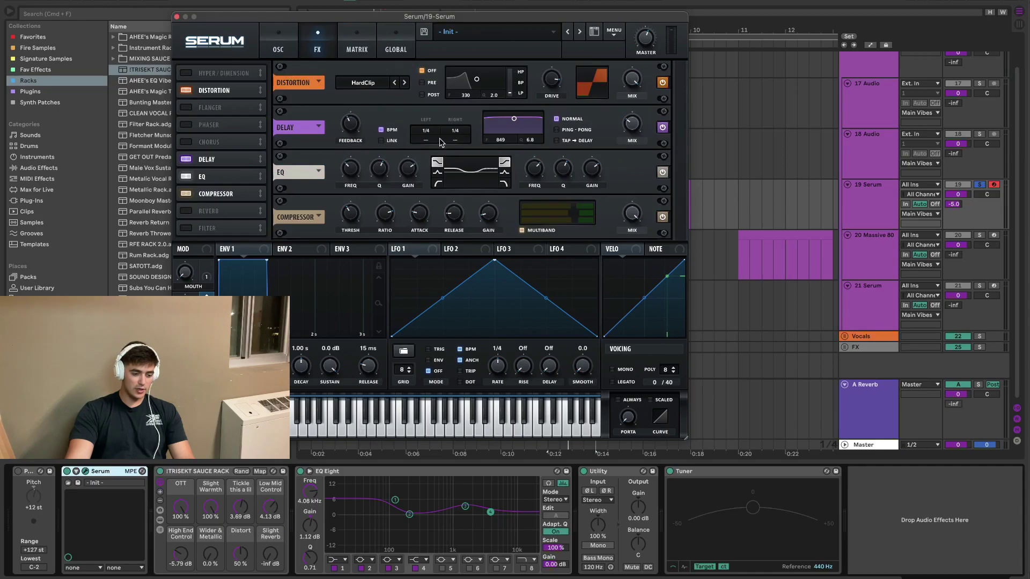
pyautogui.moveTo(423, 131); pyautogui.dragTo(428, 169)
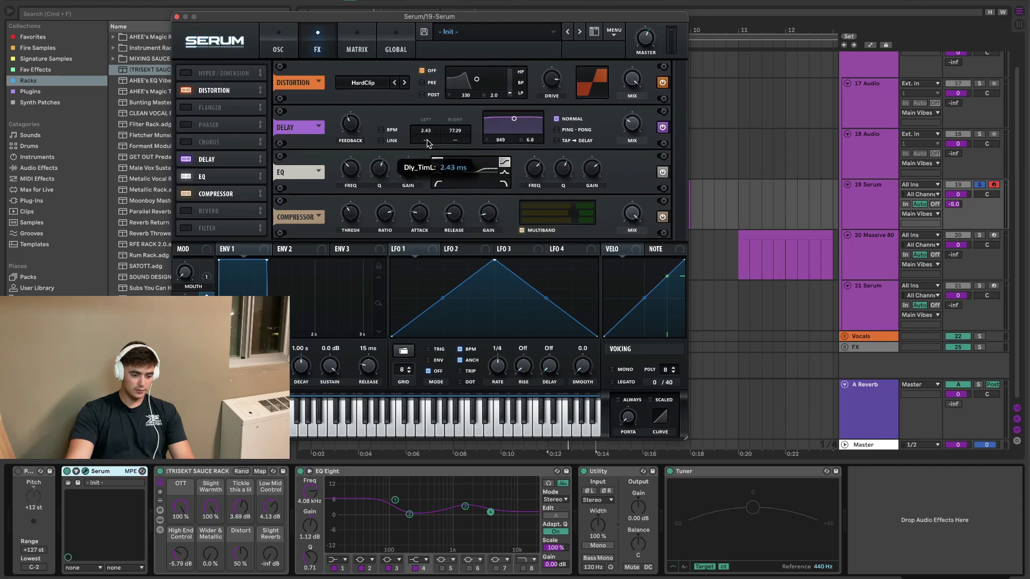
pyautogui.moveTo(462, 134); pyautogui.dragTo(464, 166)
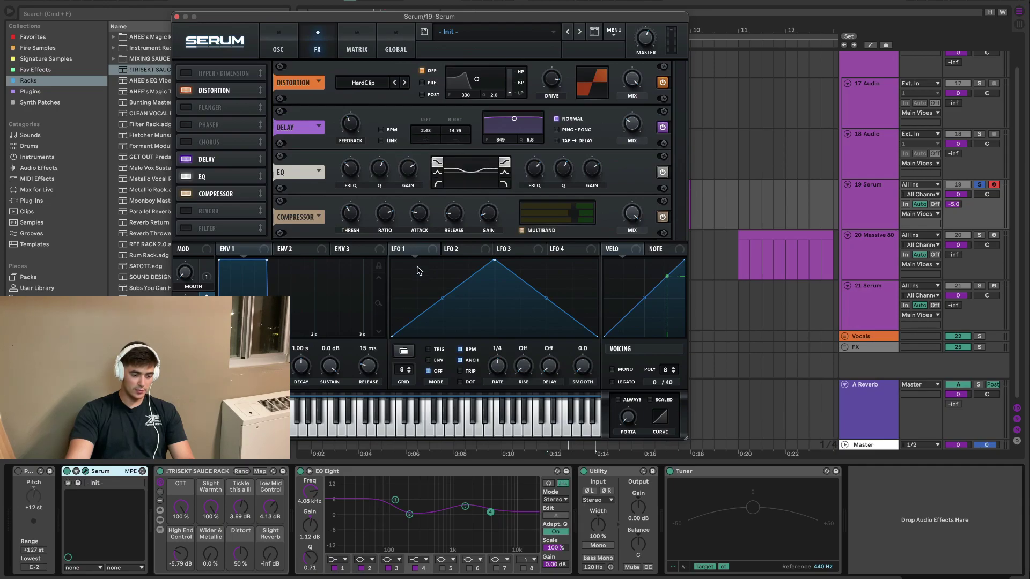
pyautogui.moveTo(460, 122); pyautogui.dragTo(462, 147)
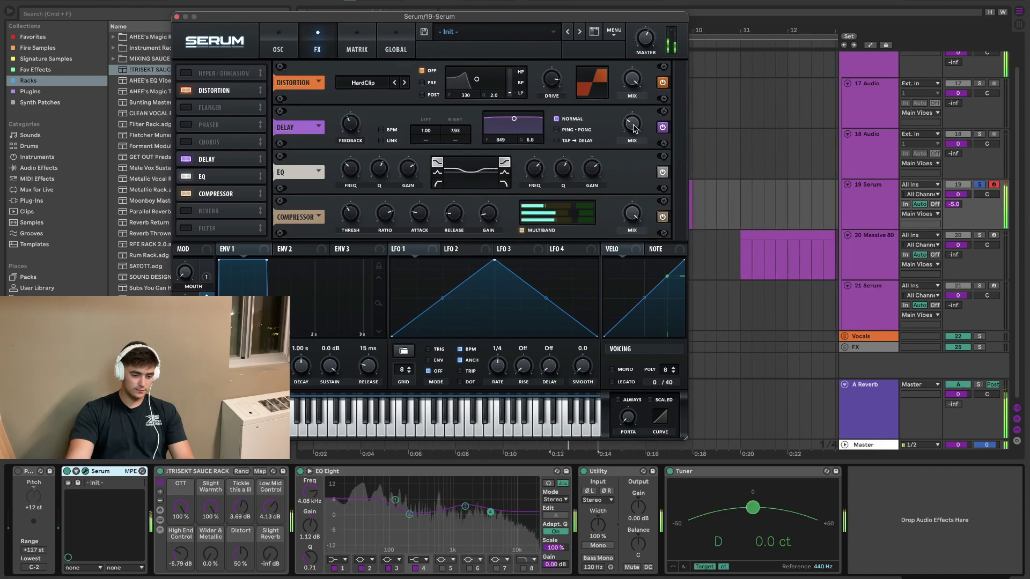
# Assign Macro 3 to the delay's mix, name the macro WIDER and sweep it during playback
pyautogui.moveTo(204, 336); pyautogui.dragTo(656, 155)
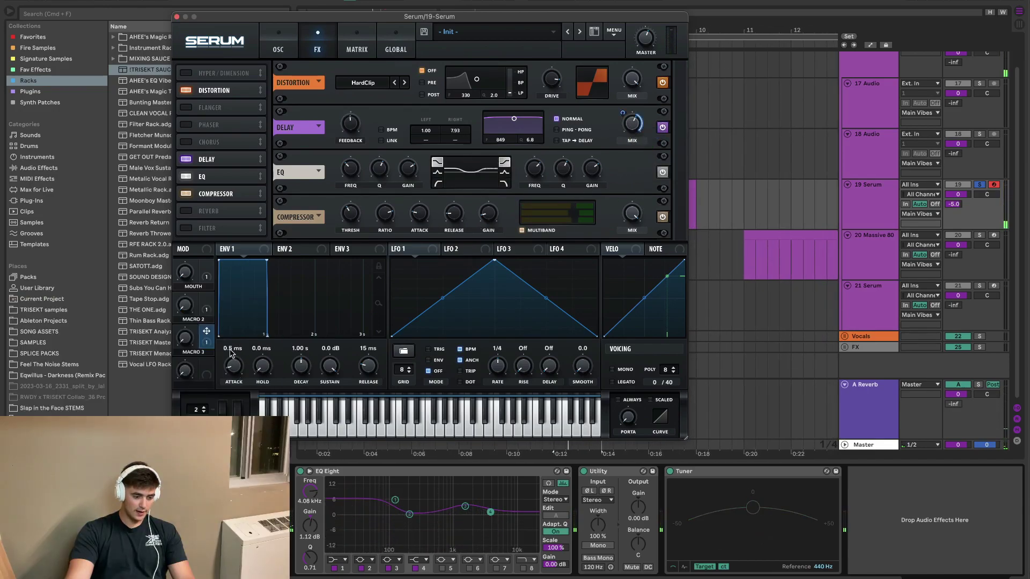
pyautogui.doubleClick(190, 352)
pyautogui.write('WIDER')
pyautogui.press('Return')
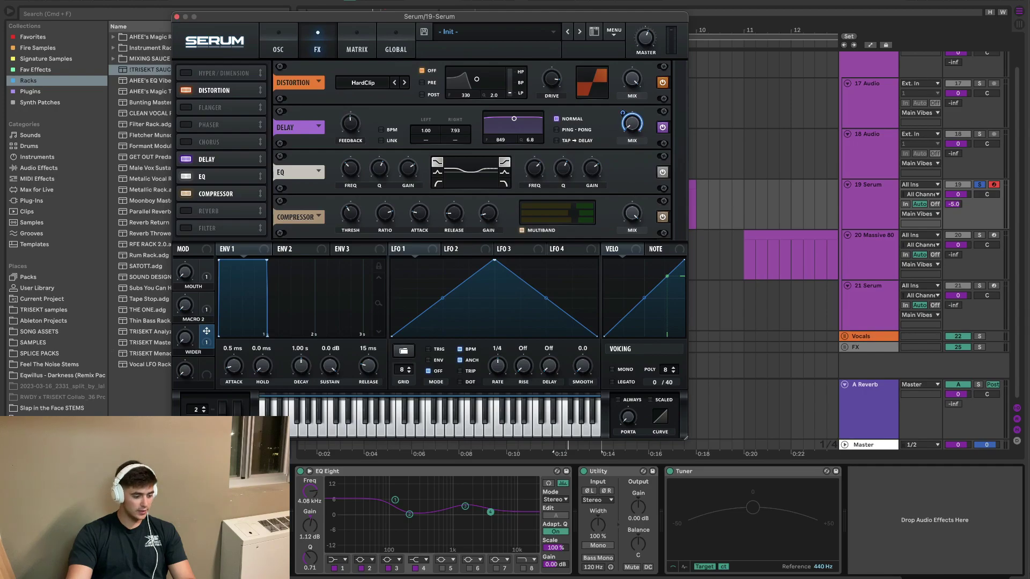
pyautogui.press('space')
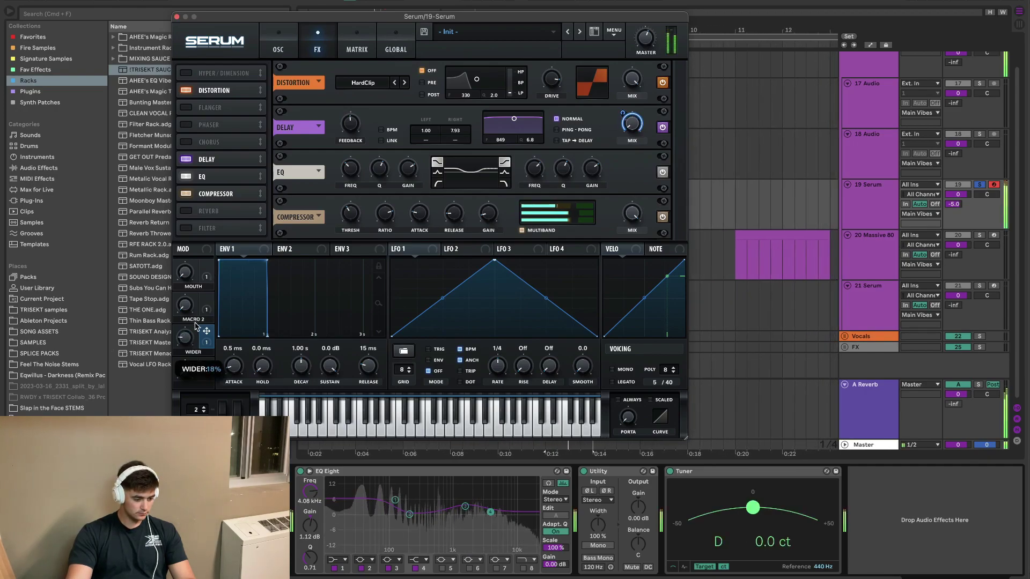
# Rename Macro 2 as RES and close the Serum window
pyautogui.doubleClick(197, 322)
pyautogui.write('re')
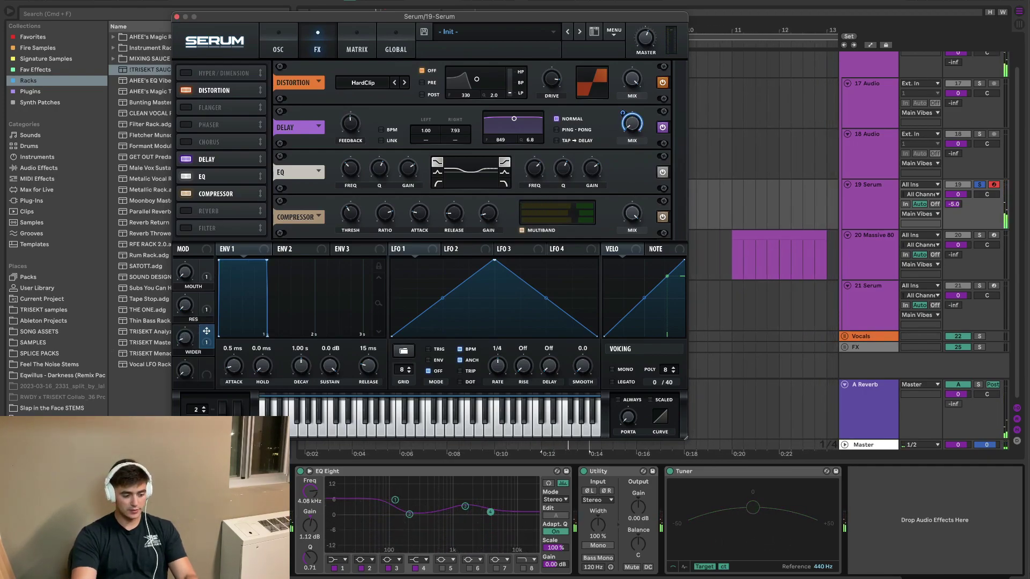
pyautogui.write('z')
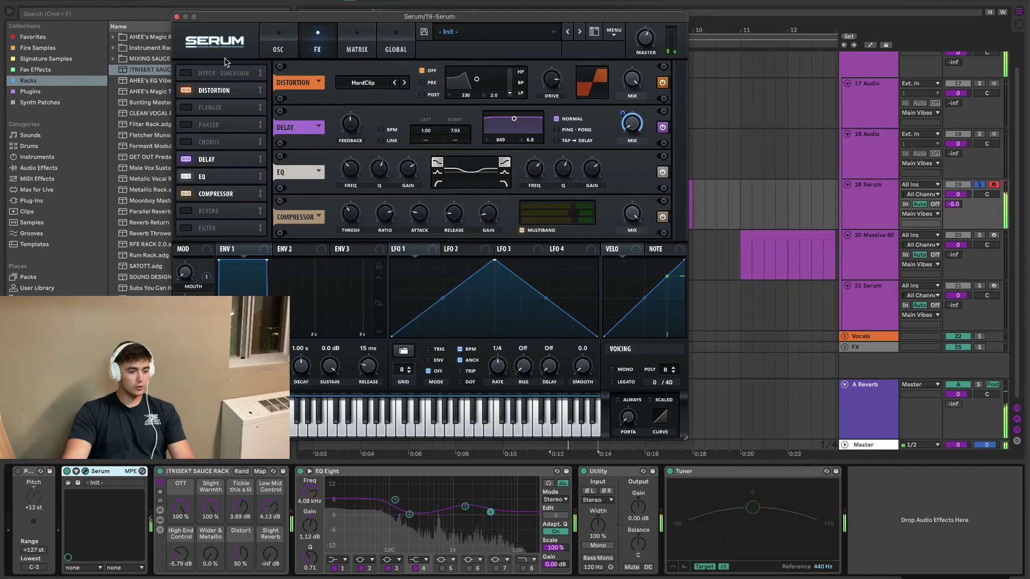
pyautogui.click(177, 18)
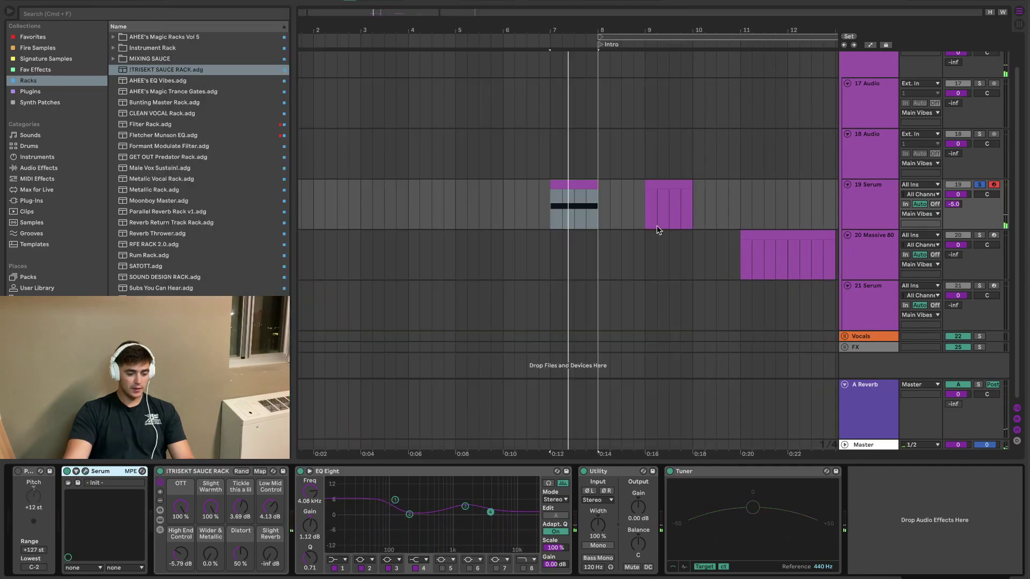
# Examine the 19 Serum track's EQ Eight curve and play the clip at bar 7
pyautogui.click(341, 471)
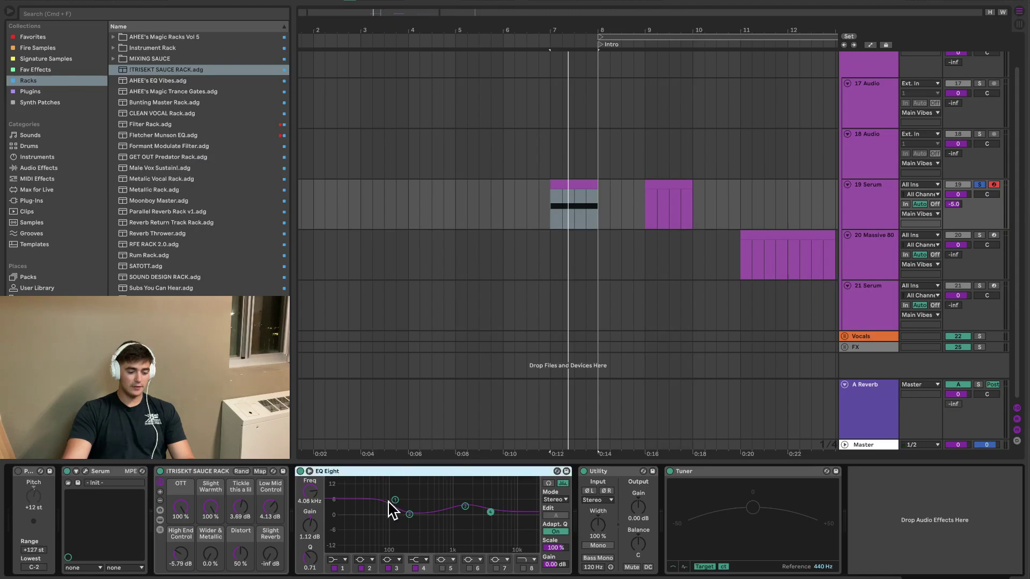
pyautogui.click(584, 193)
pyautogui.press('space')
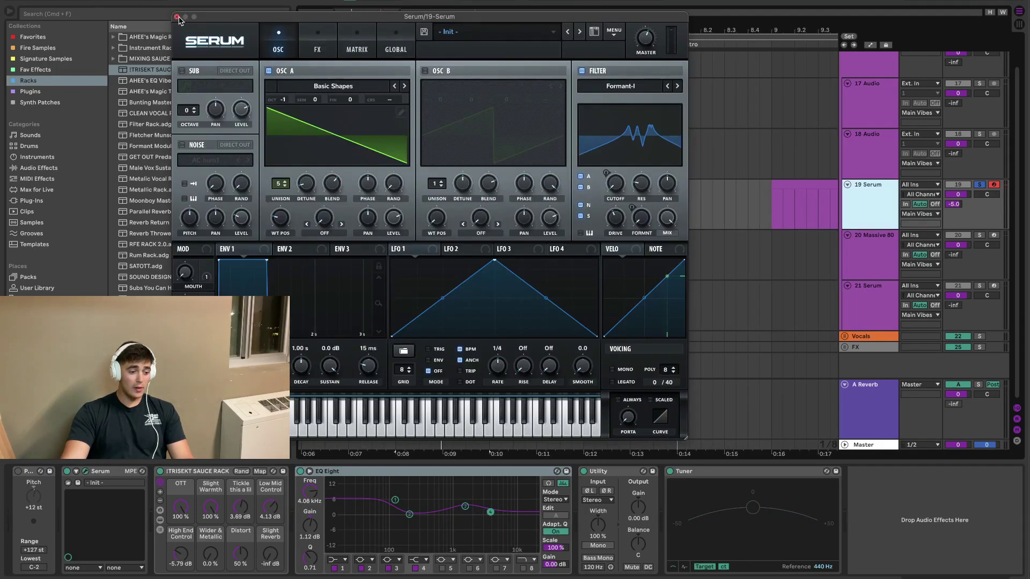
# Find the LFO device in the browser, insert it after Serum, and expose Serum's MOUTH, REZZ and WIDER macros as device parameters
pyautogui.click(178, 17)
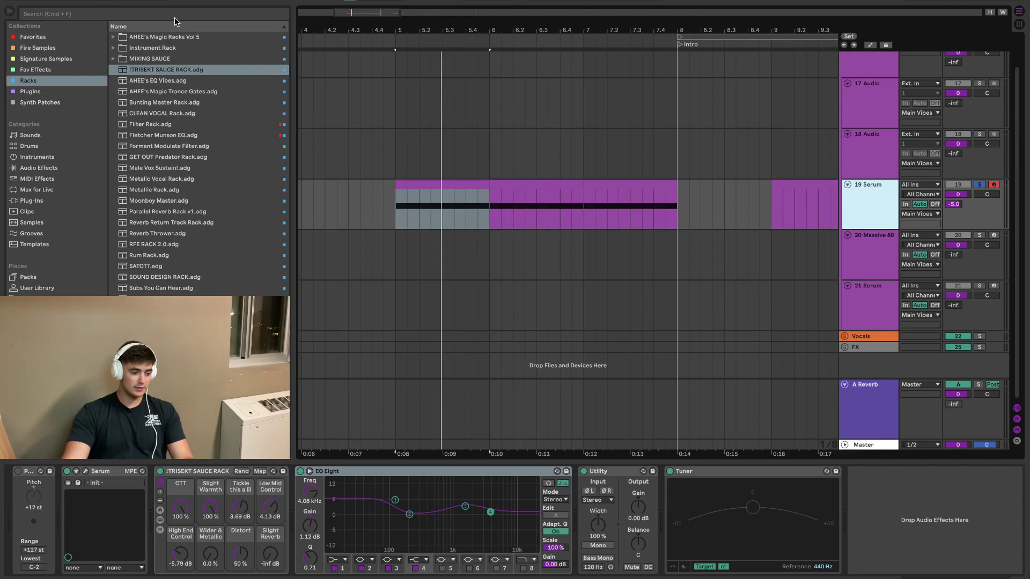
pyautogui.click(79, 16)
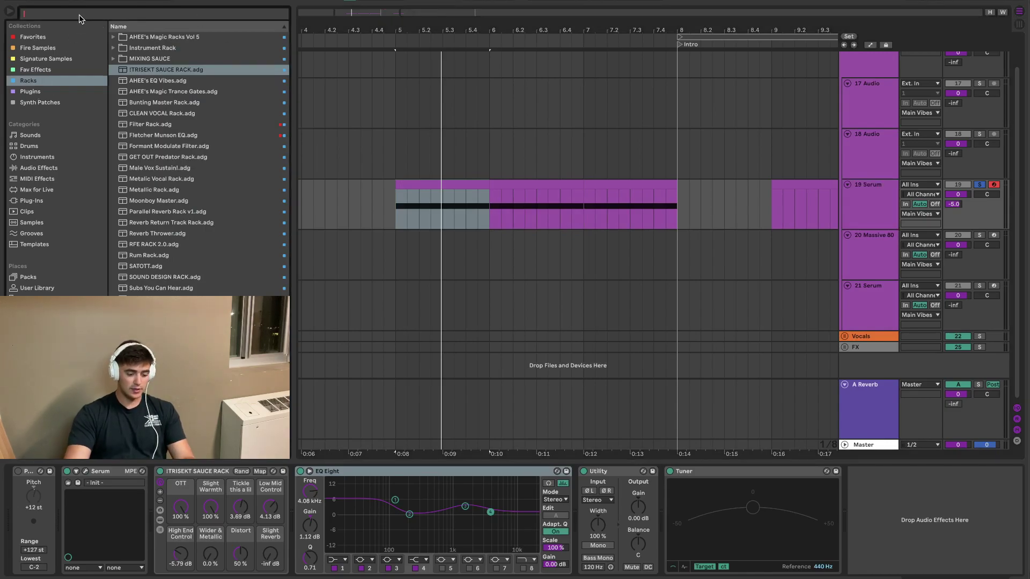
pyautogui.write('lfo')
pyautogui.moveTo(131, 36); pyautogui.dragTo(136, 36)
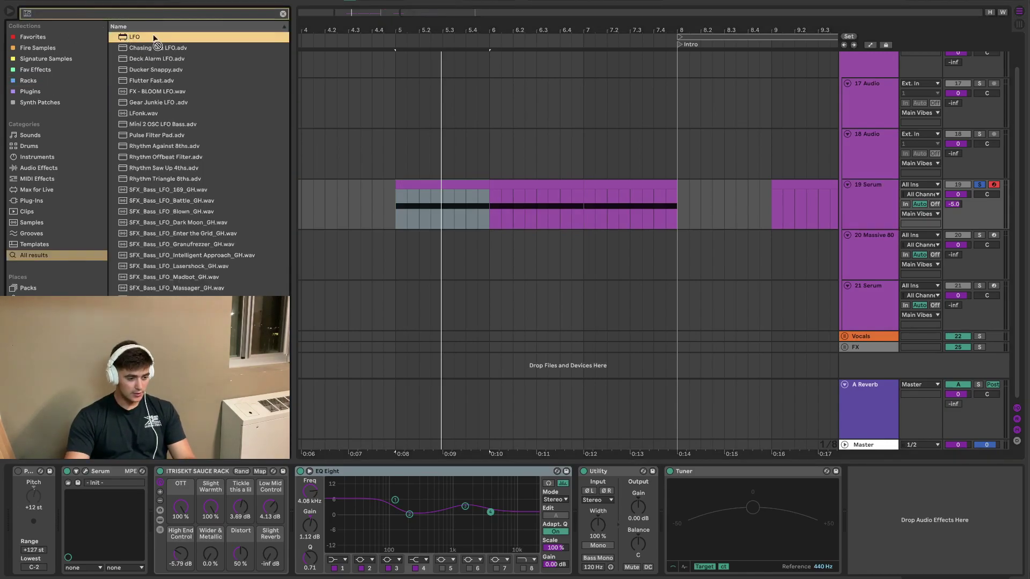
pyautogui.moveTo(176, 472); pyautogui.dragTo(294, 505)
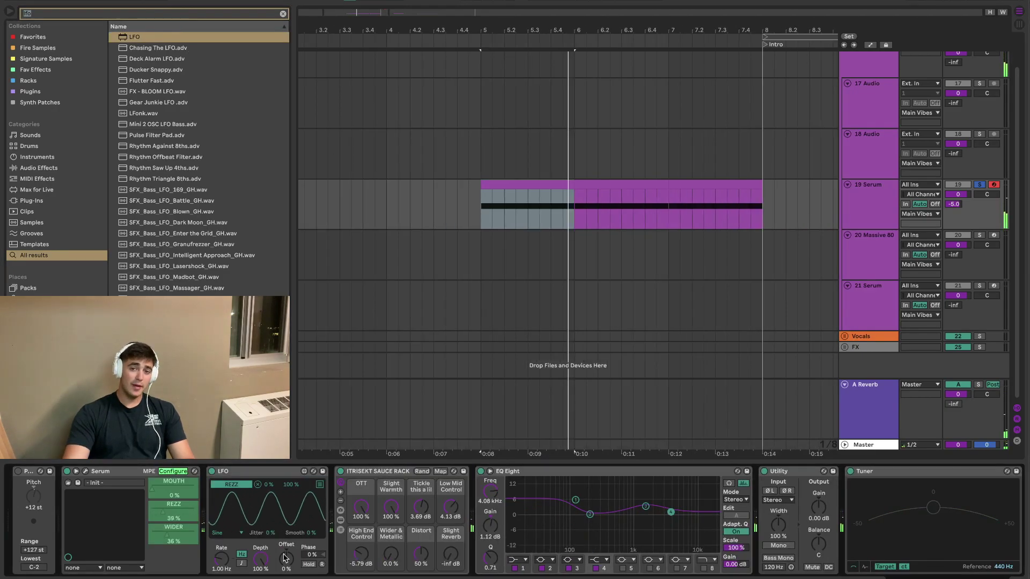
# Exit Configure mode with Serum's macro parameters shown and remap the LFO device to the MOUTH macro
pyautogui.click(176, 472)
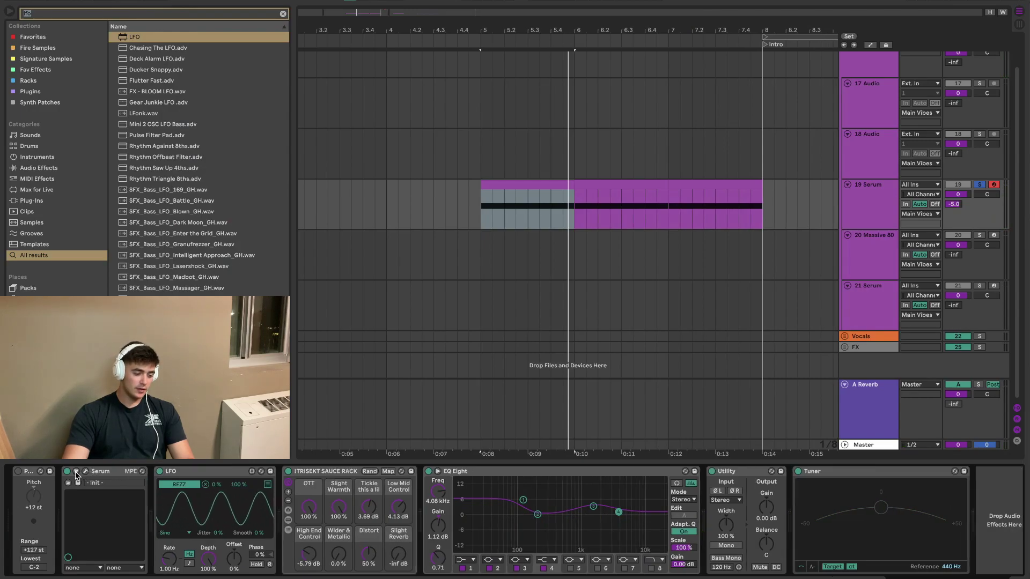
pyautogui.click(175, 472)
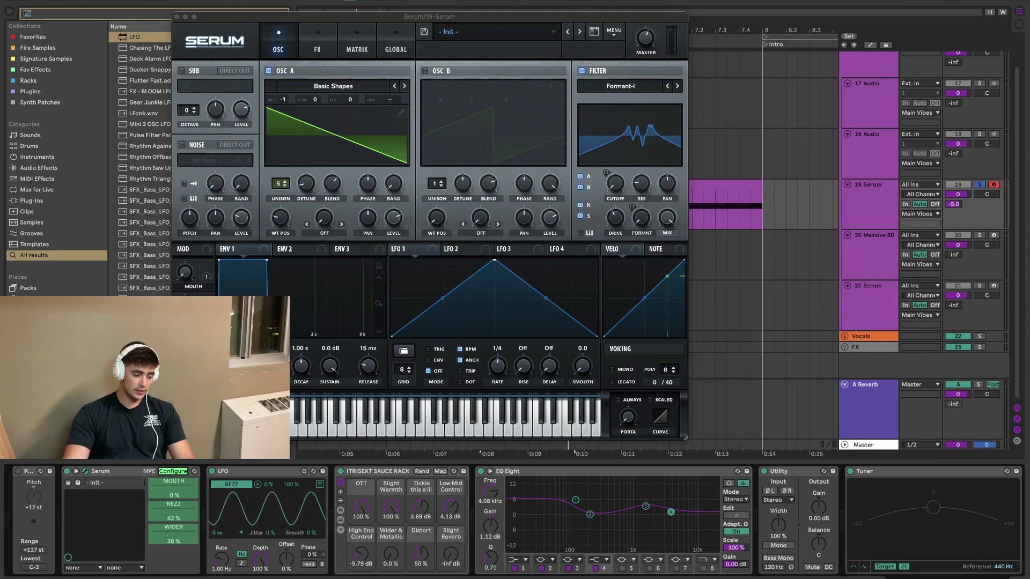
pyautogui.click(235, 486)
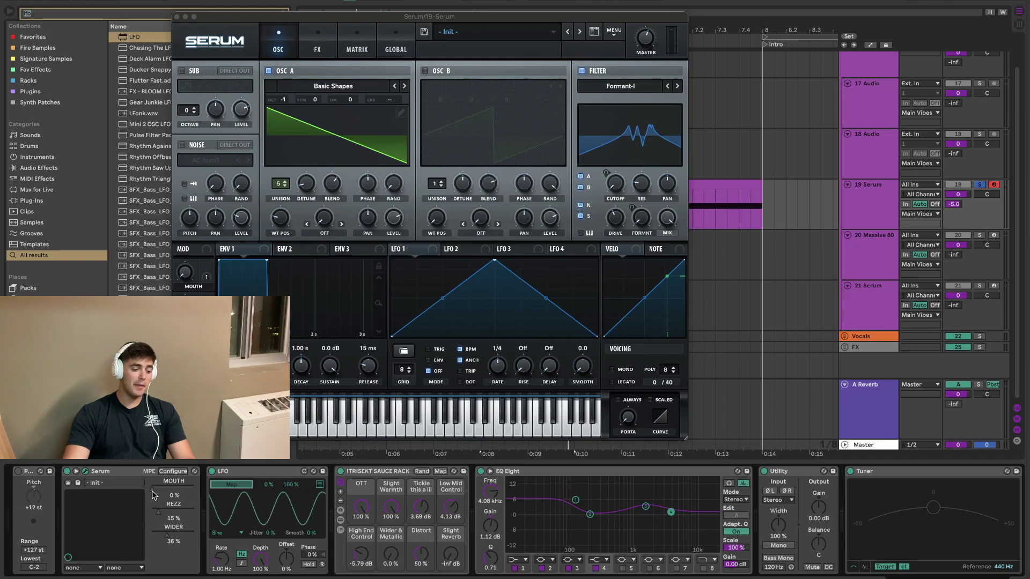
pyautogui.press('space')
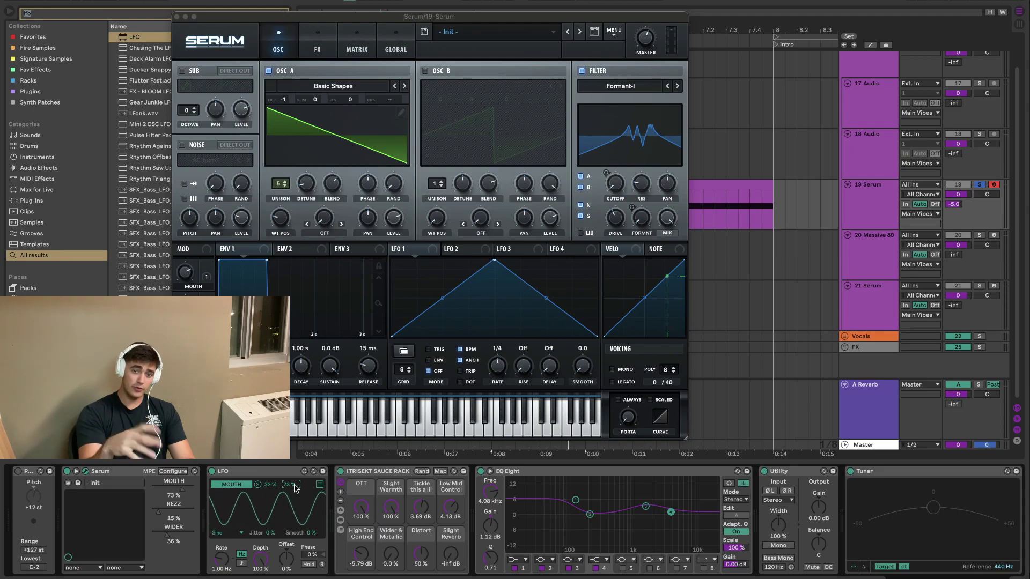
# During playback, set the LFO's MOUTH mapping range to a 2% minimum and a 32% maximum
pyautogui.press('space')
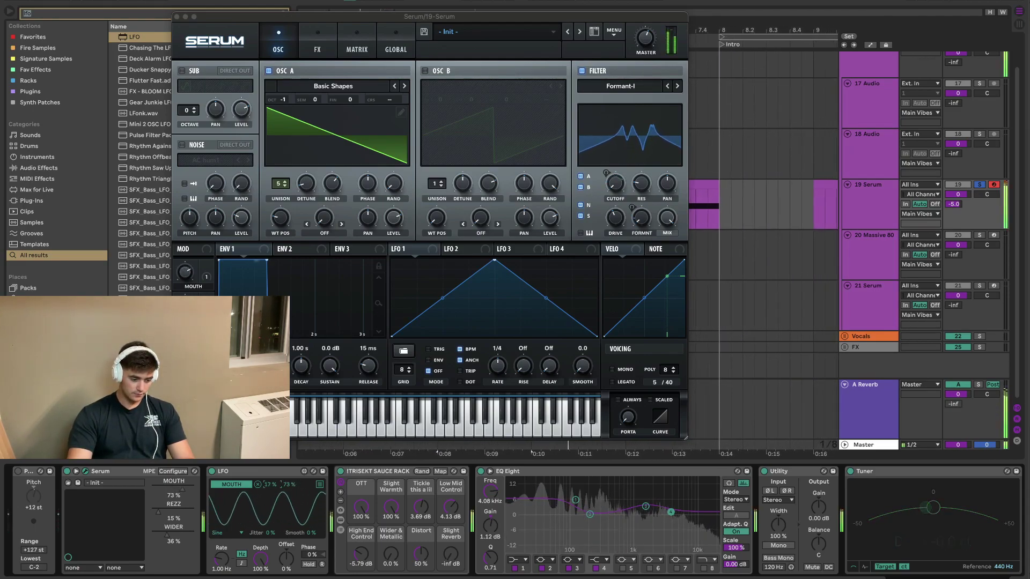
pyautogui.moveTo(289, 485); pyautogui.dragTo(289, 507)
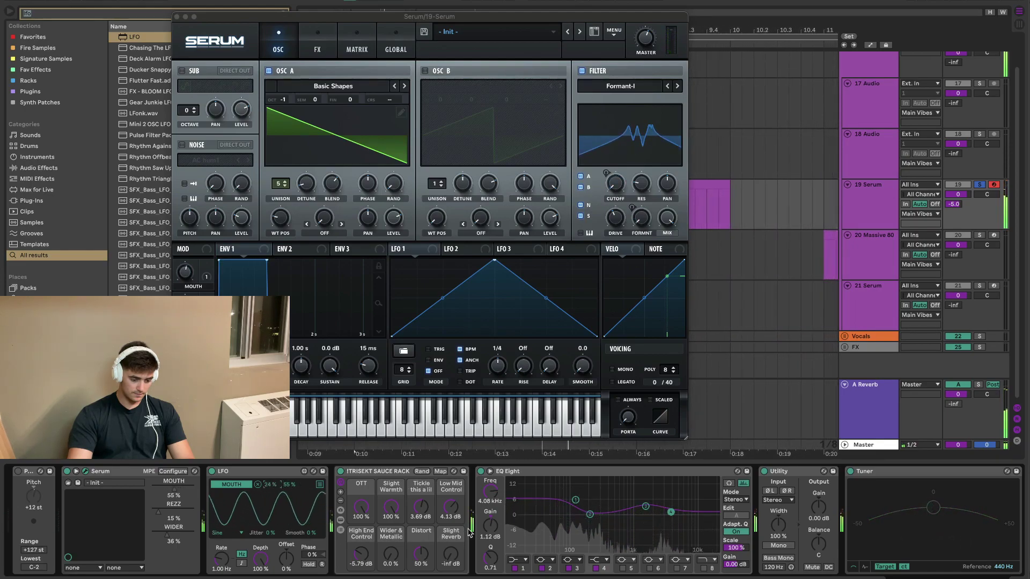
pyautogui.moveTo(421, 562); pyautogui.dragTo(420, 578)
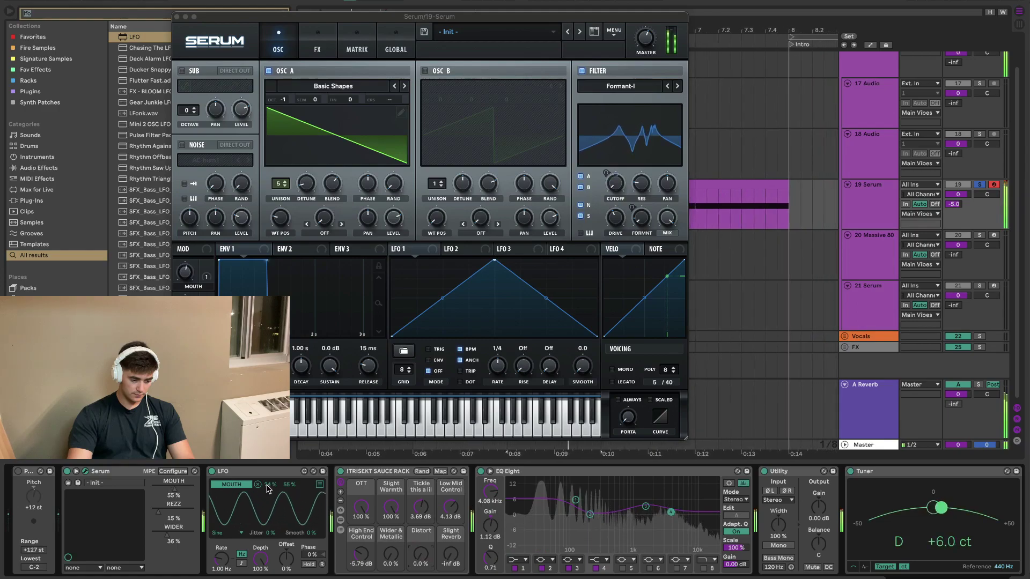
pyautogui.moveTo(289, 485); pyautogui.dragTo(289, 468)
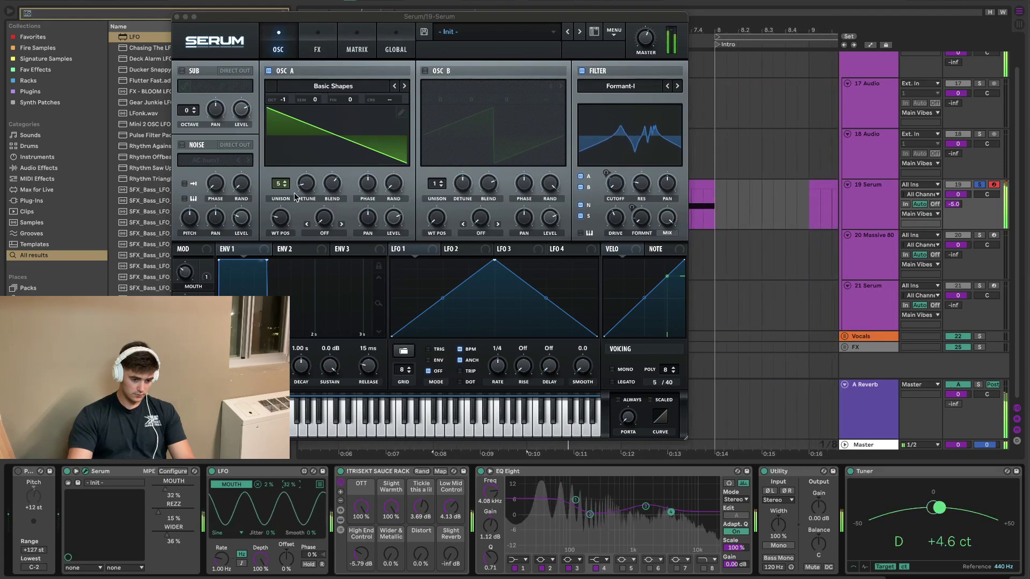
# Enable Serum's Filter effect as MG Low 18 and modulate its cutoff with LFO 1 in envelope mode, using a falling curve
pyautogui.click(177, 17)
pyautogui.hotkey('ctrl', 'alt', 'p')
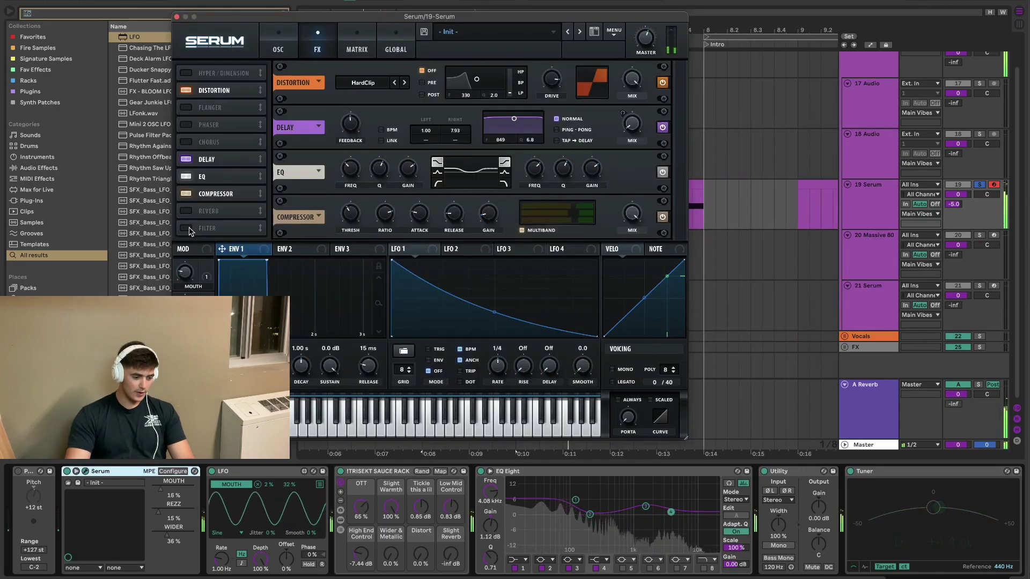
pyautogui.scroll(-2, 678, 135)
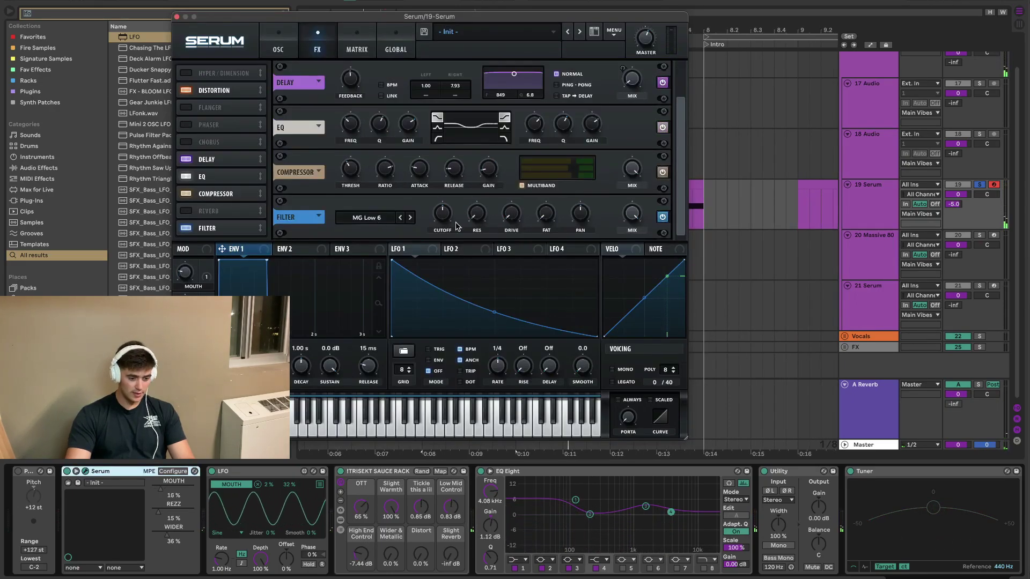
pyautogui.click(382, 221)
pyautogui.moveTo(382, 235)
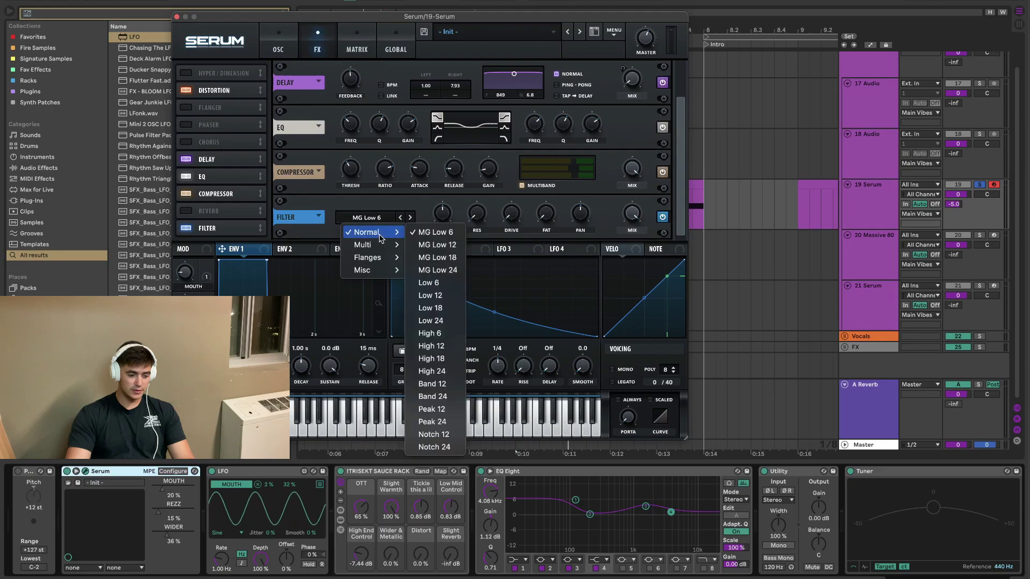
pyautogui.click(437, 258)
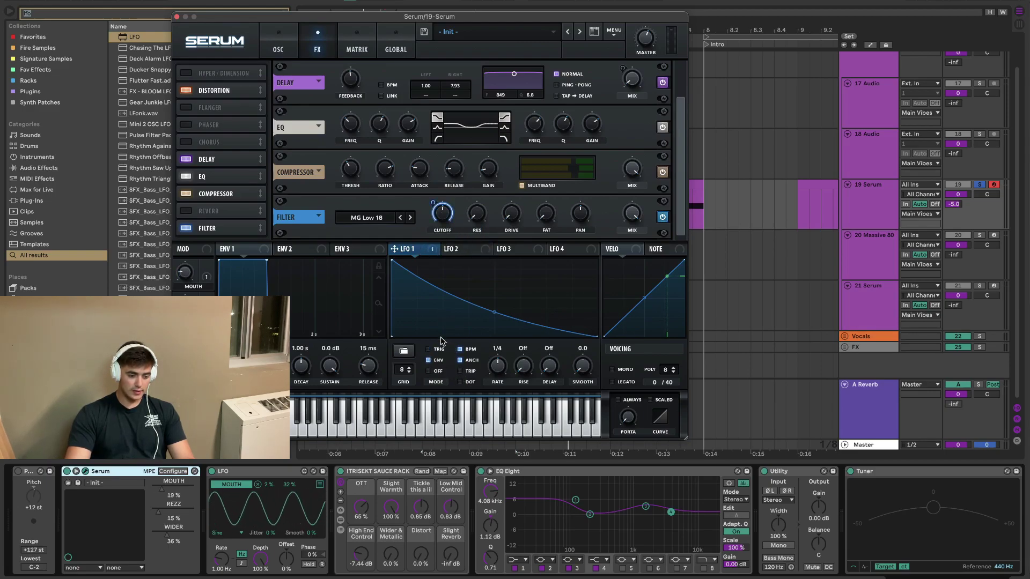
pyautogui.press('space')
pyautogui.moveTo(493, 313)
pyautogui.mouseDown()
pyautogui.moveTo(494, 297)
pyautogui.moveTo(496, 311)
pyautogui.mouseUp()
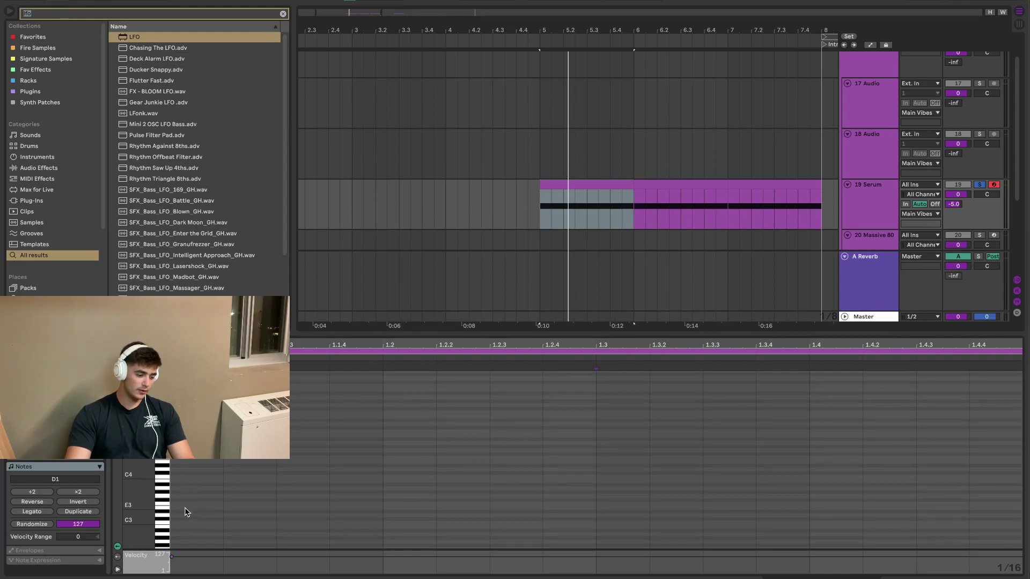
# Fill the first bar of the 19 Serum MIDI clip with eight consecutive eighth notes on D1
pyautogui.hotkey('ctrl', 'shift', 'm')
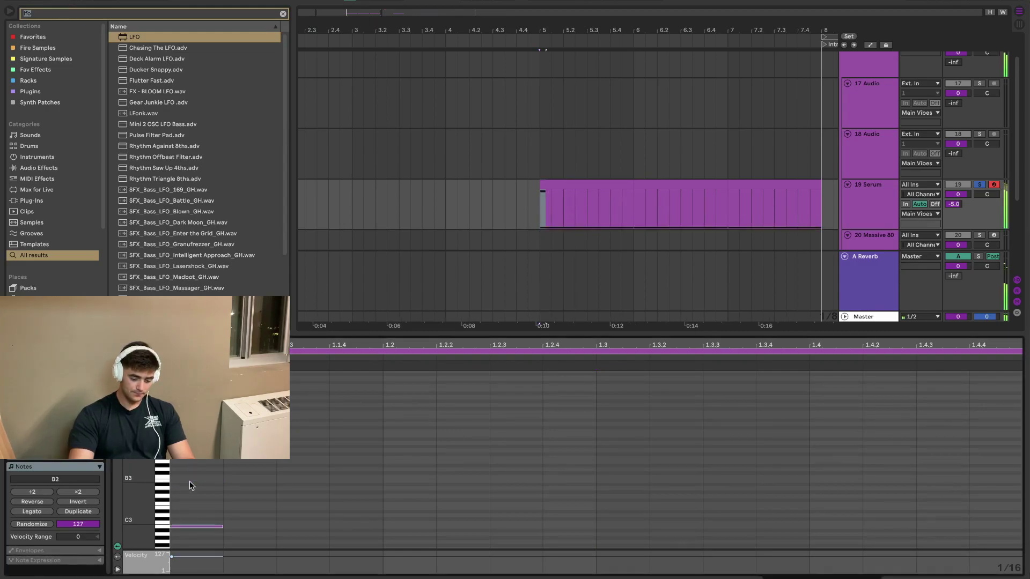
pyautogui.hotkey('ctrl', 'd')
pyautogui.hotkey('ctrl', 'd')
pyautogui.hotkey('ctrl', 'd')
pyautogui.hotkey('ctrl', 'd')
pyautogui.hotkey('ctrl', 'd')
pyautogui.hotkey('ctrl', 'd')
pyautogui.hotkey('ctrl', 'd')
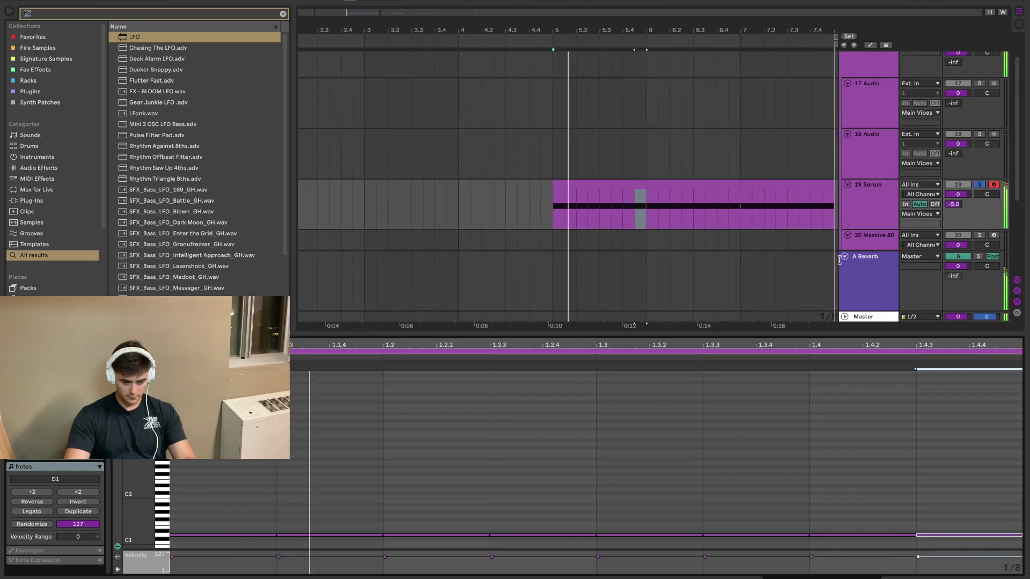
# Duplicate the one-bar clip at bar 5 across bars 6 and 7 on the 19 Serum track
pyautogui.doubleClick(857, 220)
pyautogui.click(558, 188)
pyautogui.hotkey('ctrl', 'd')
pyautogui.hotkey('ctrl', 'd')
pyautogui.click(558, 188)
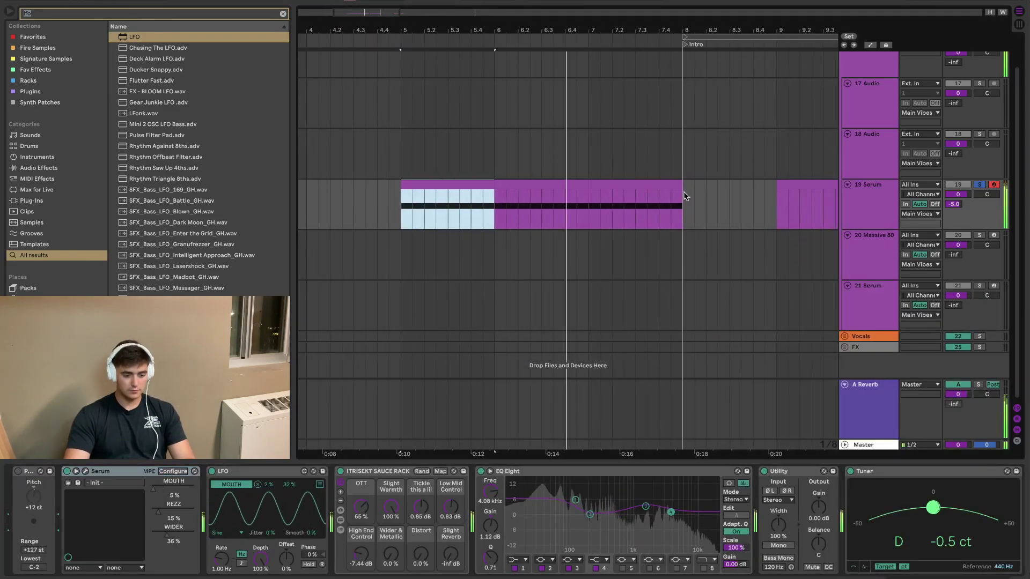
# Audition the bass clip on track 19 by selecting and playing the sections at bars 7 and 8
pyautogui.click(677, 195)
pyautogui.click(567, 182)
pyautogui.click(443, 186)
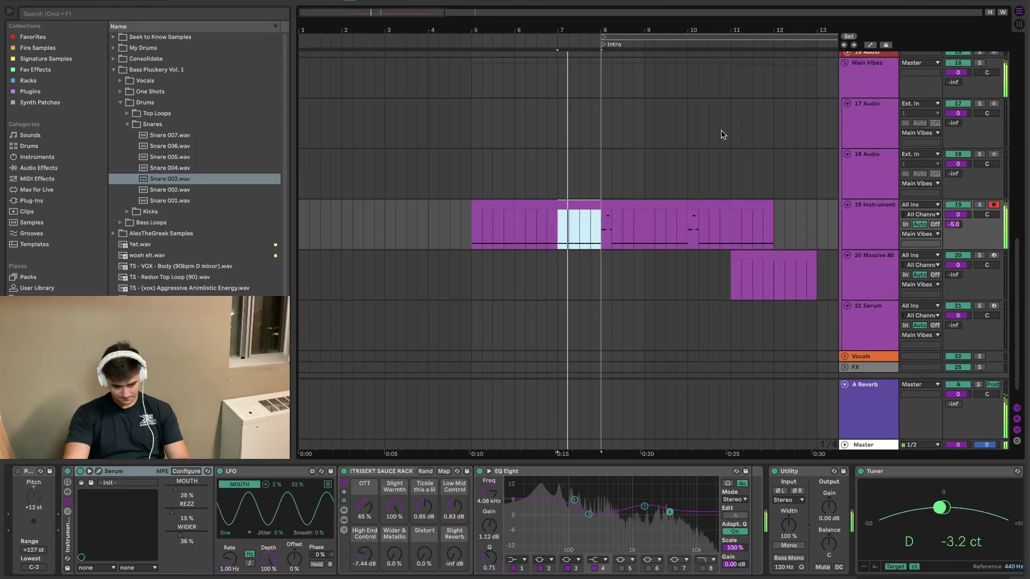
pyautogui.moveTo(543, 203); pyautogui.dragTo(599, 201)
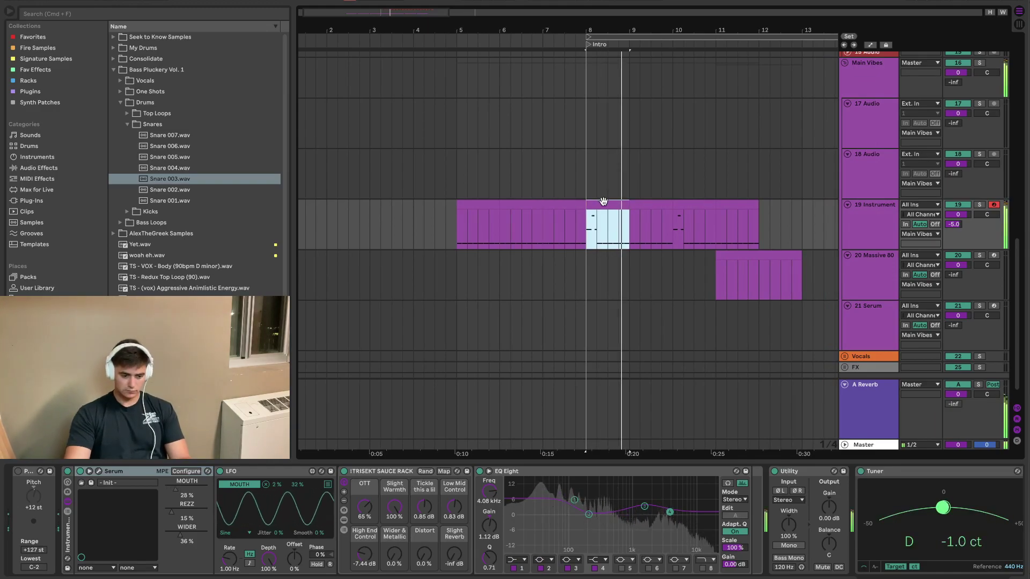